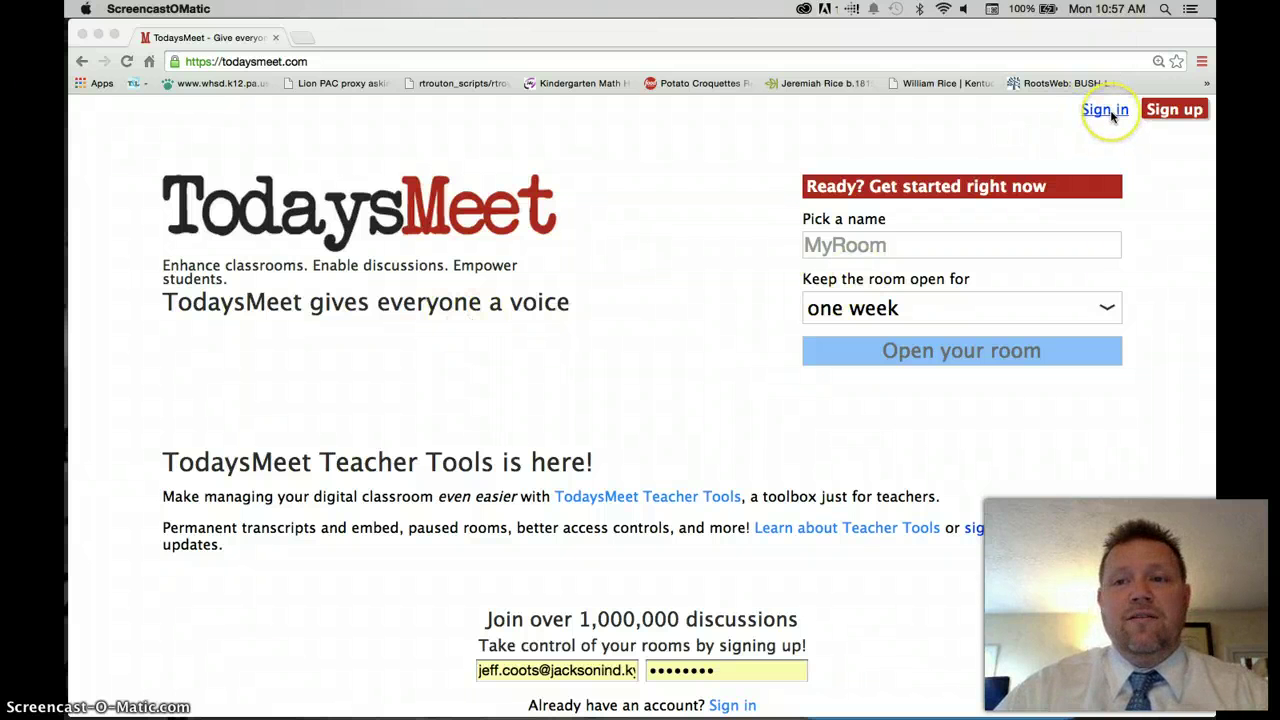
Step: Look at the account sign-up page, go to the sign-in page, and sign in with the saved account details
{"action": "left_click", "coordinate": [1176, 112]}
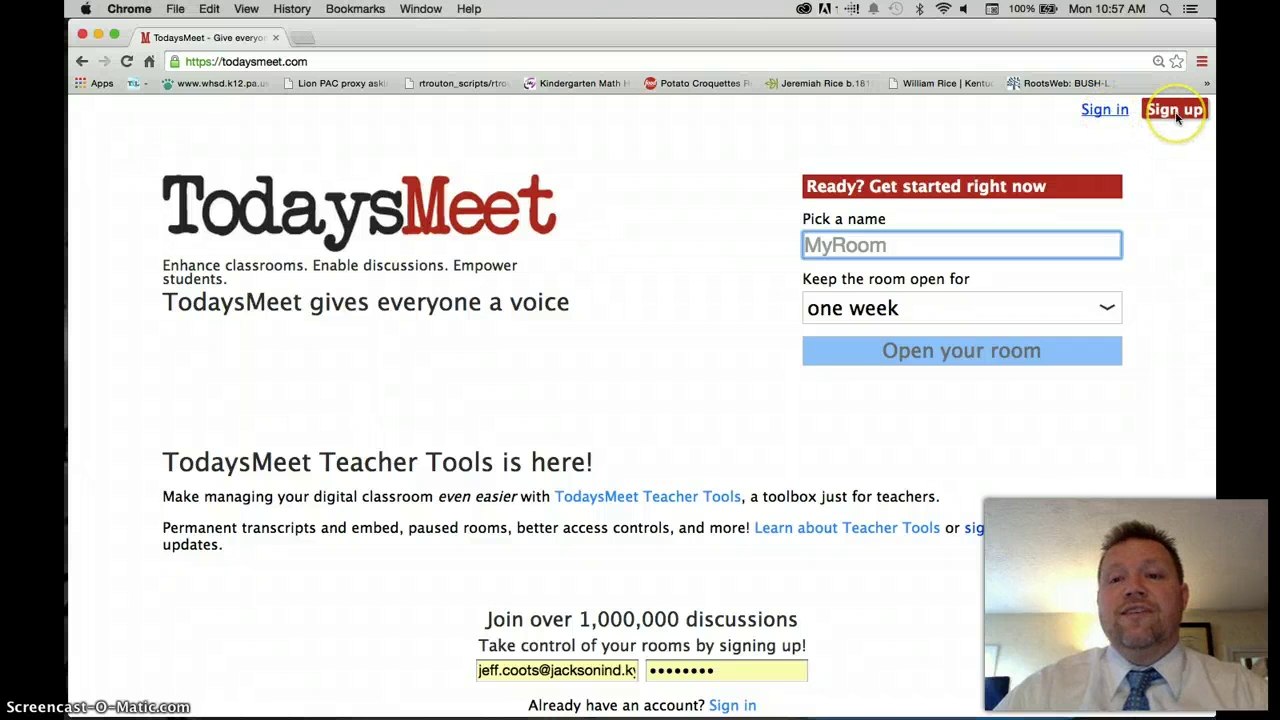
{"action": "left_click", "coordinate": [1176, 112]}
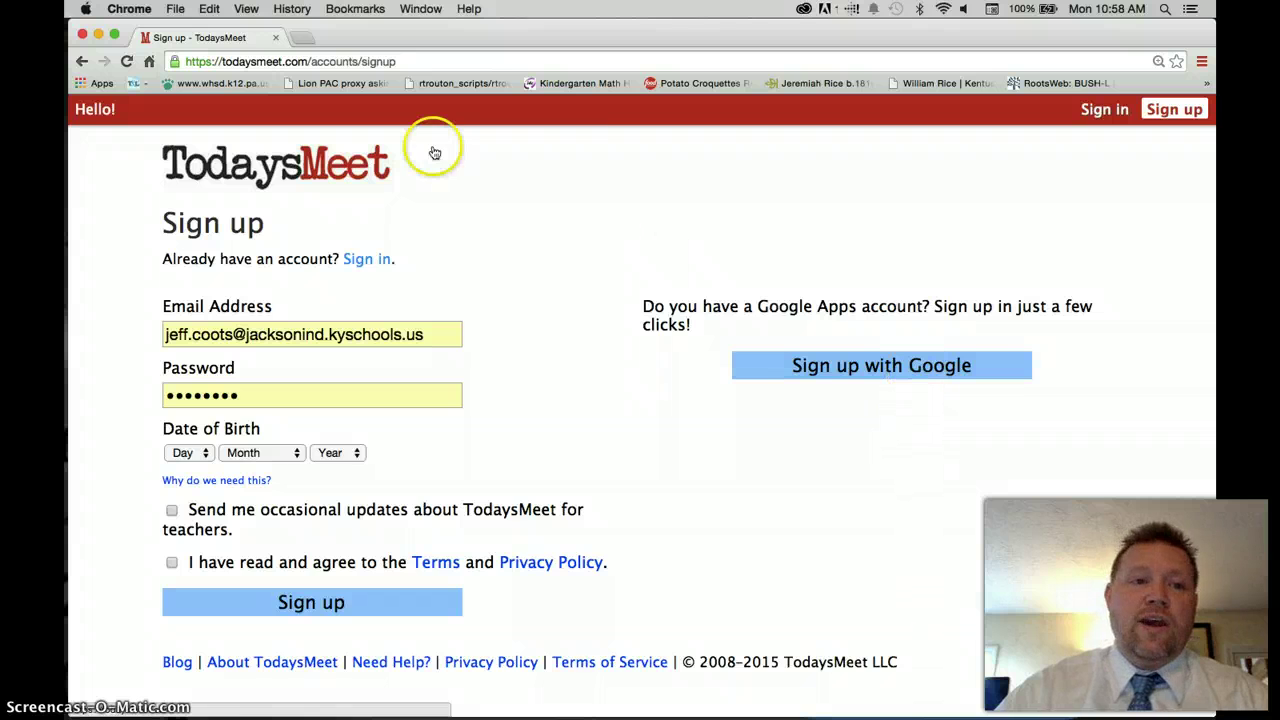
{"action": "left_click", "coordinate": [1108, 110]}
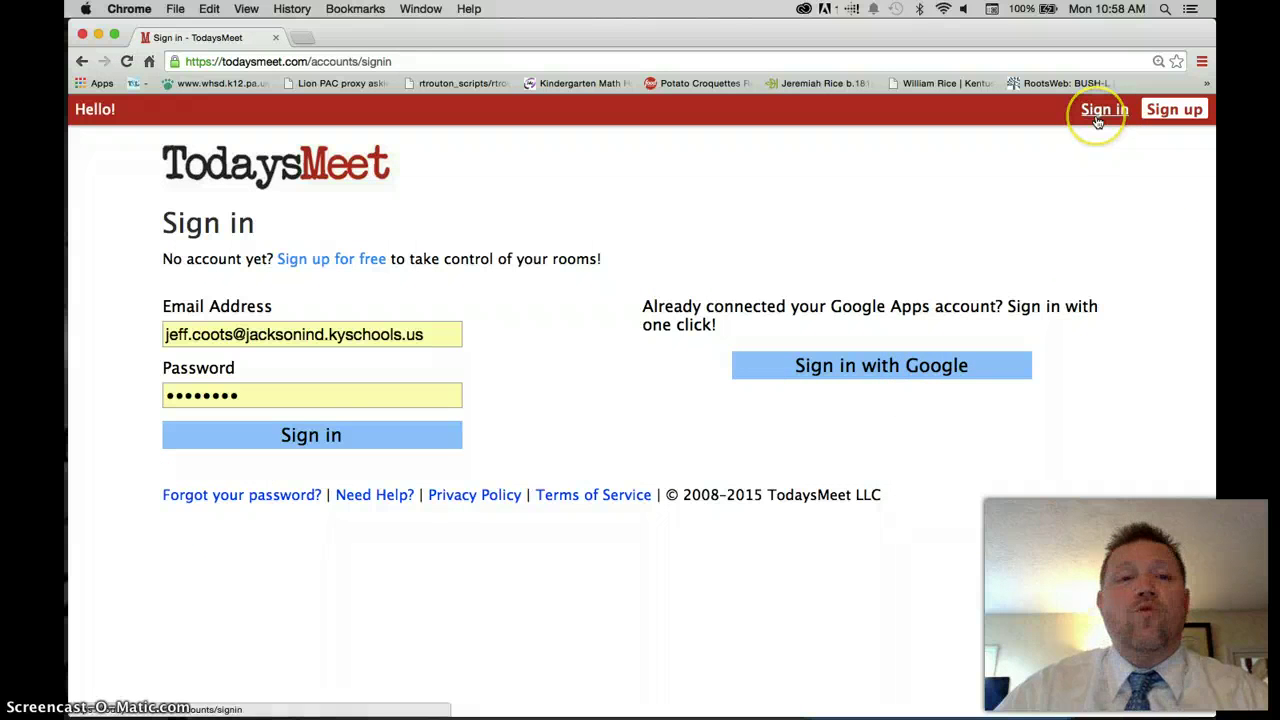
{"action": "left_click", "coordinate": [306, 438]}
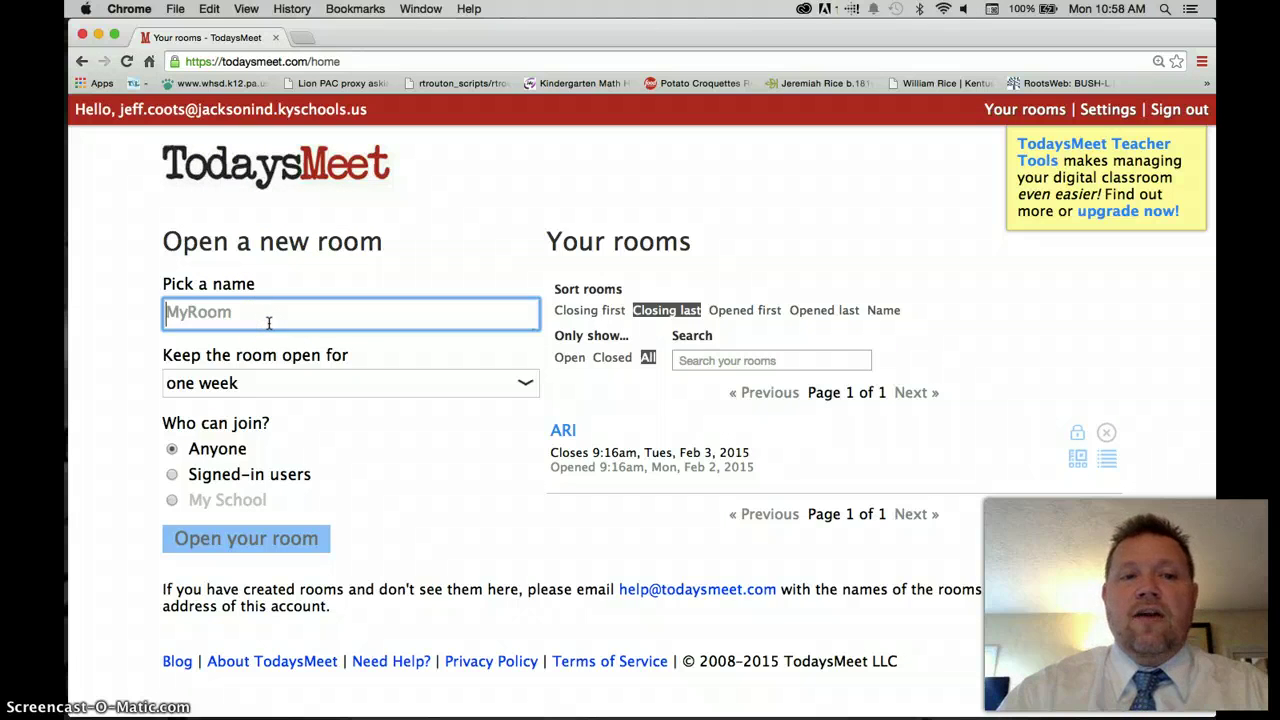
Step: Name a new room ARI, review the durations it can stay open, and try to open it for one week to anyone
{"action": "type", "text": "ARI"}
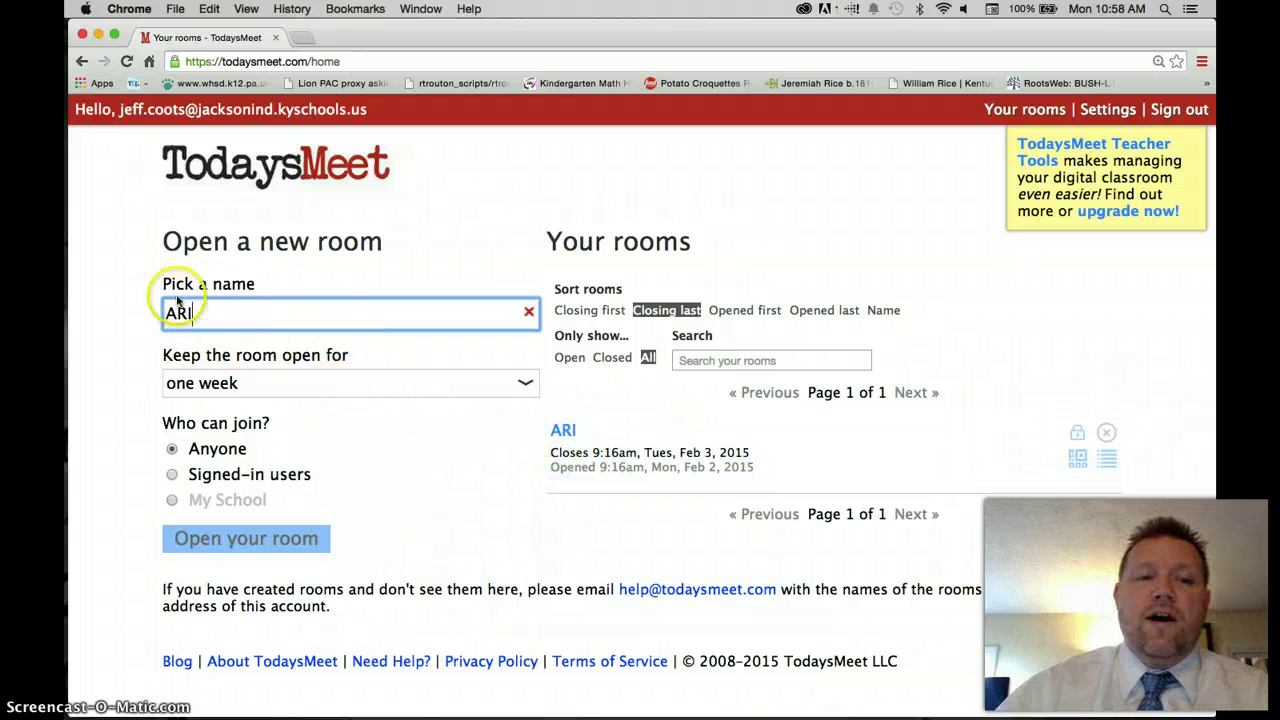
{"action": "left_click", "coordinate": [251, 383]}
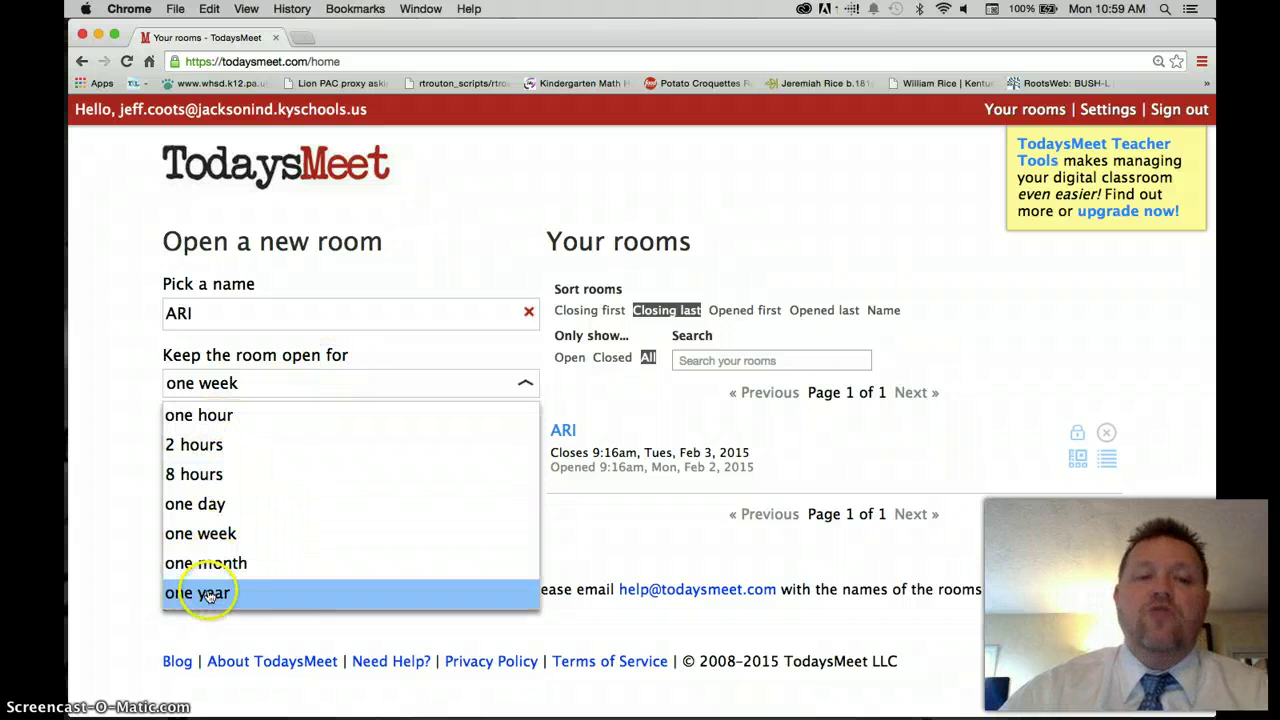
{"action": "left_click", "coordinate": [114, 349]}
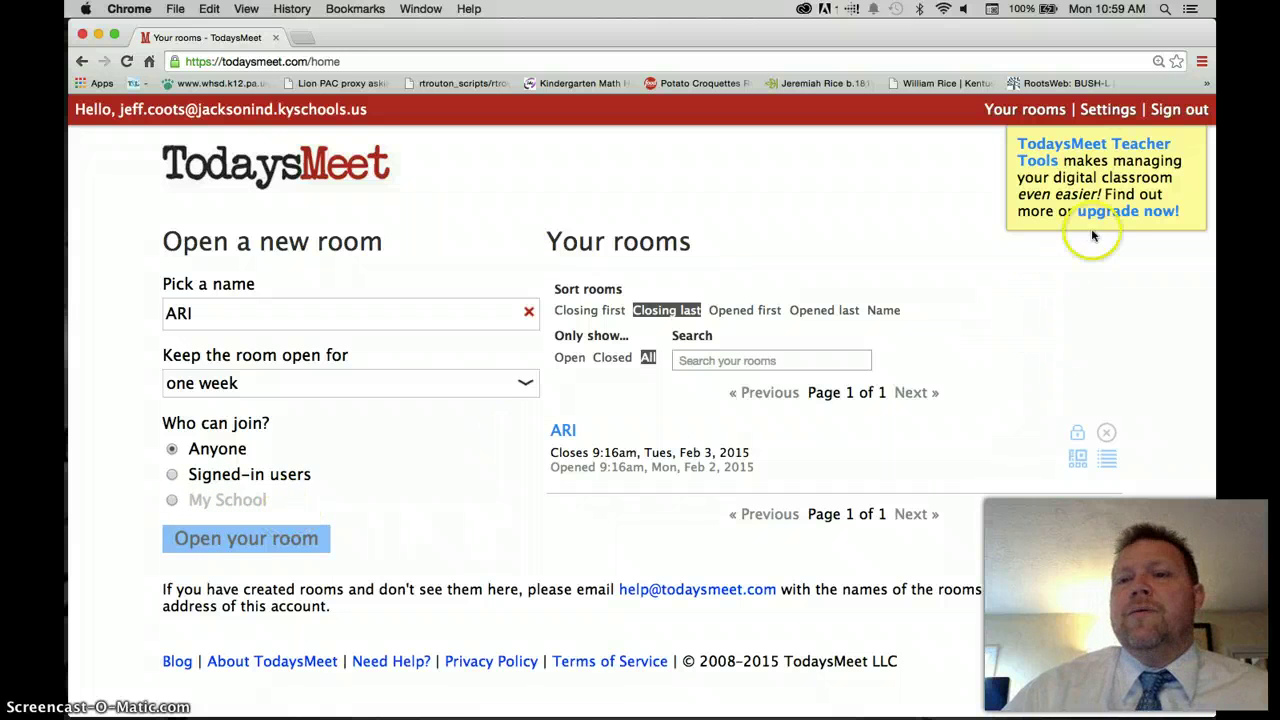
{"action": "left_click", "coordinate": [241, 541]}
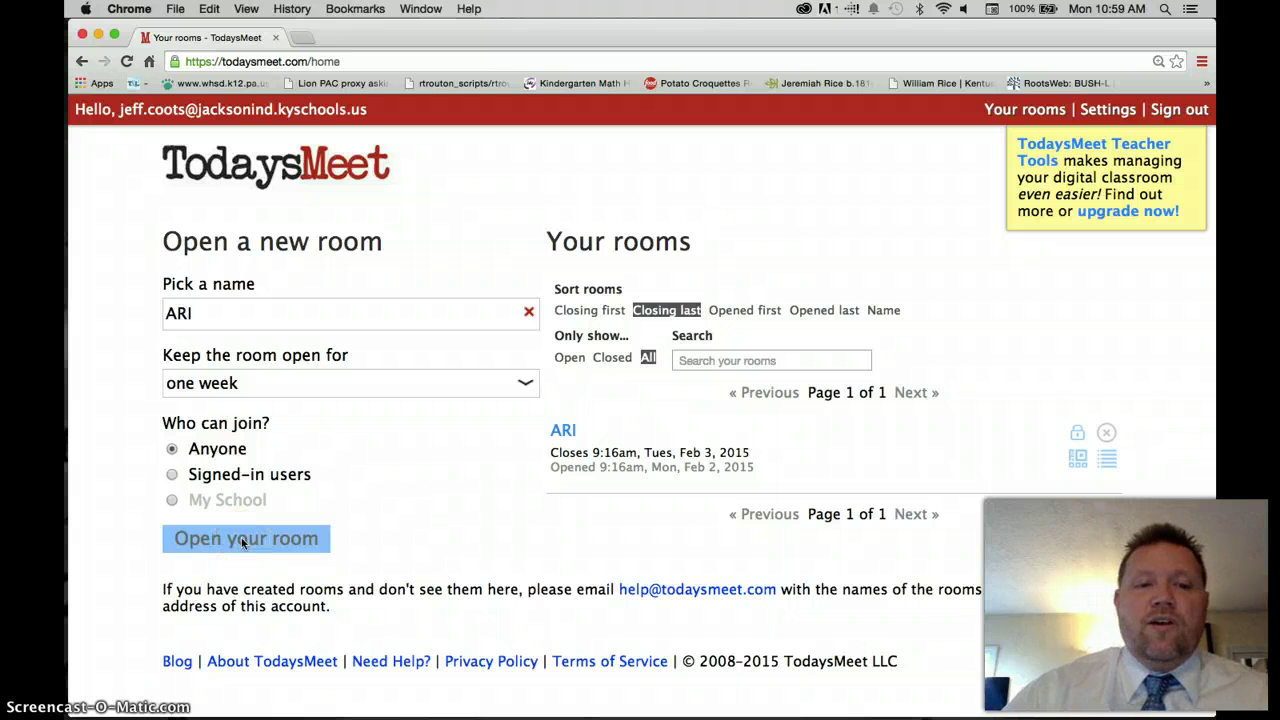
{"action": "left_click", "coordinate": [186, 316]}
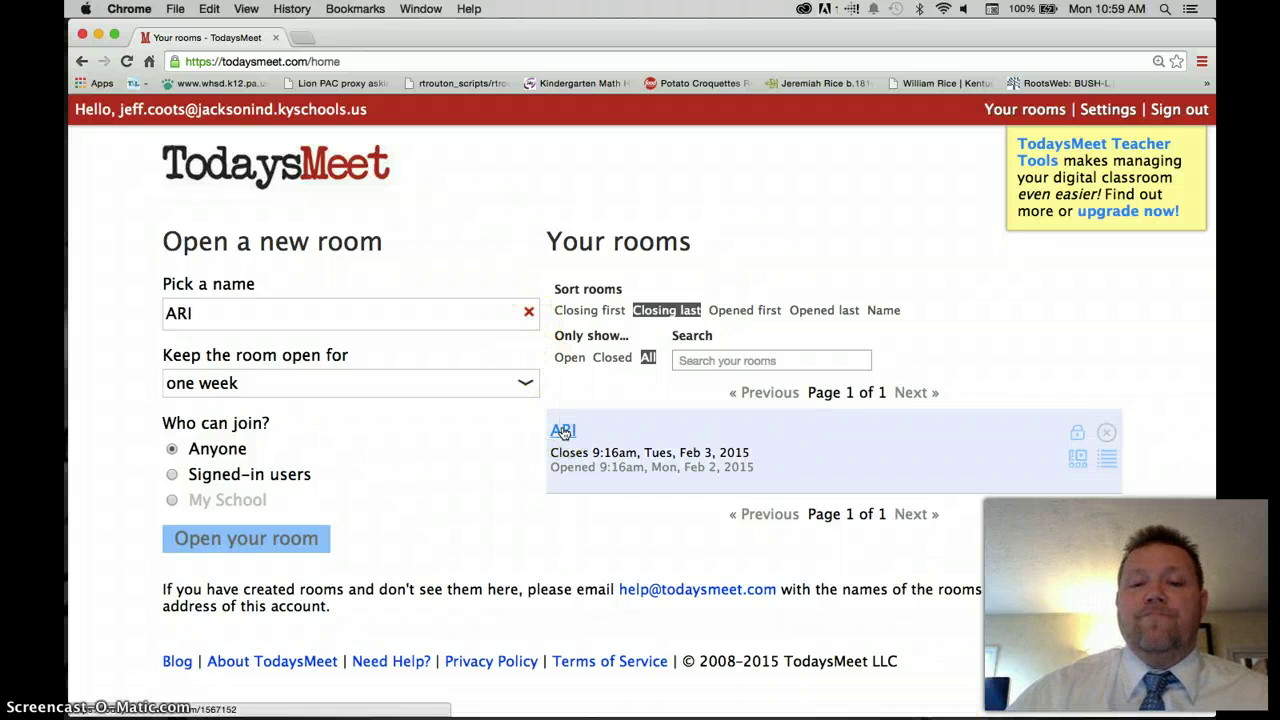
Step: Open the existing ARI room from the room list and join its conversation under a nickname
{"action": "left_click", "coordinate": [563, 431]}
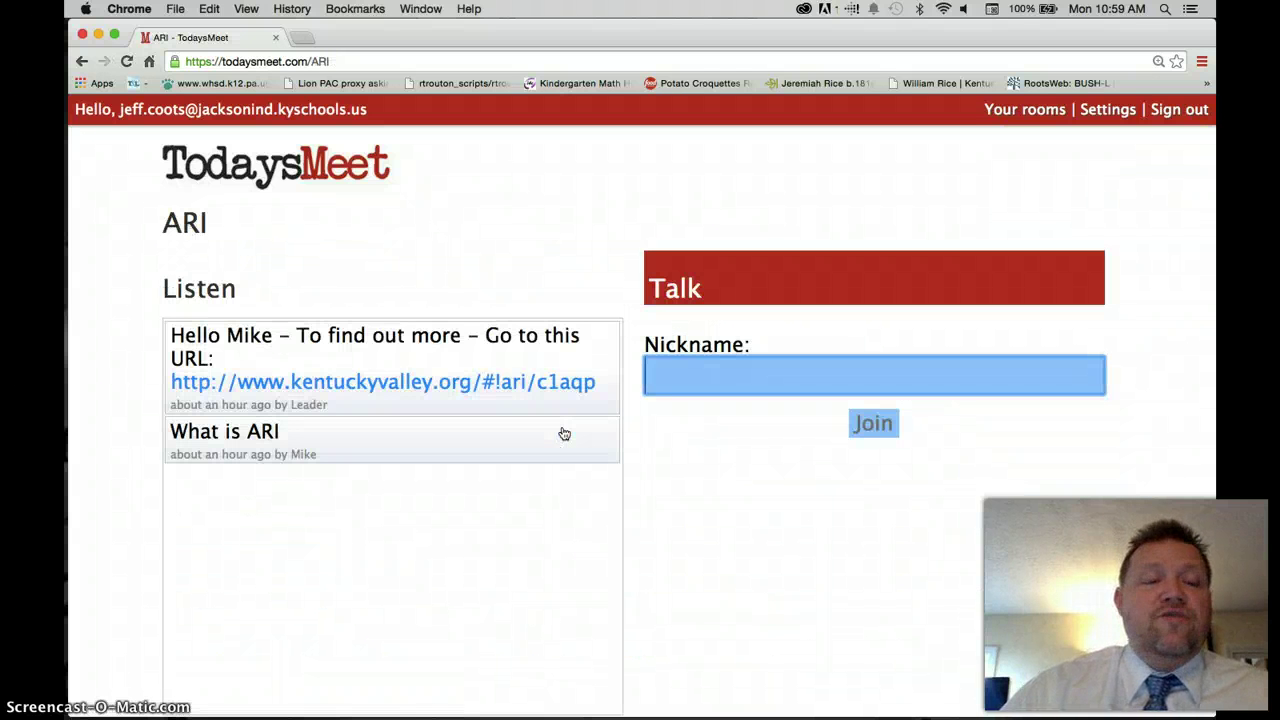
{"action": "scroll", "coordinate": [564, 433], "scroll_direction": "down", "scroll_amount": 2}
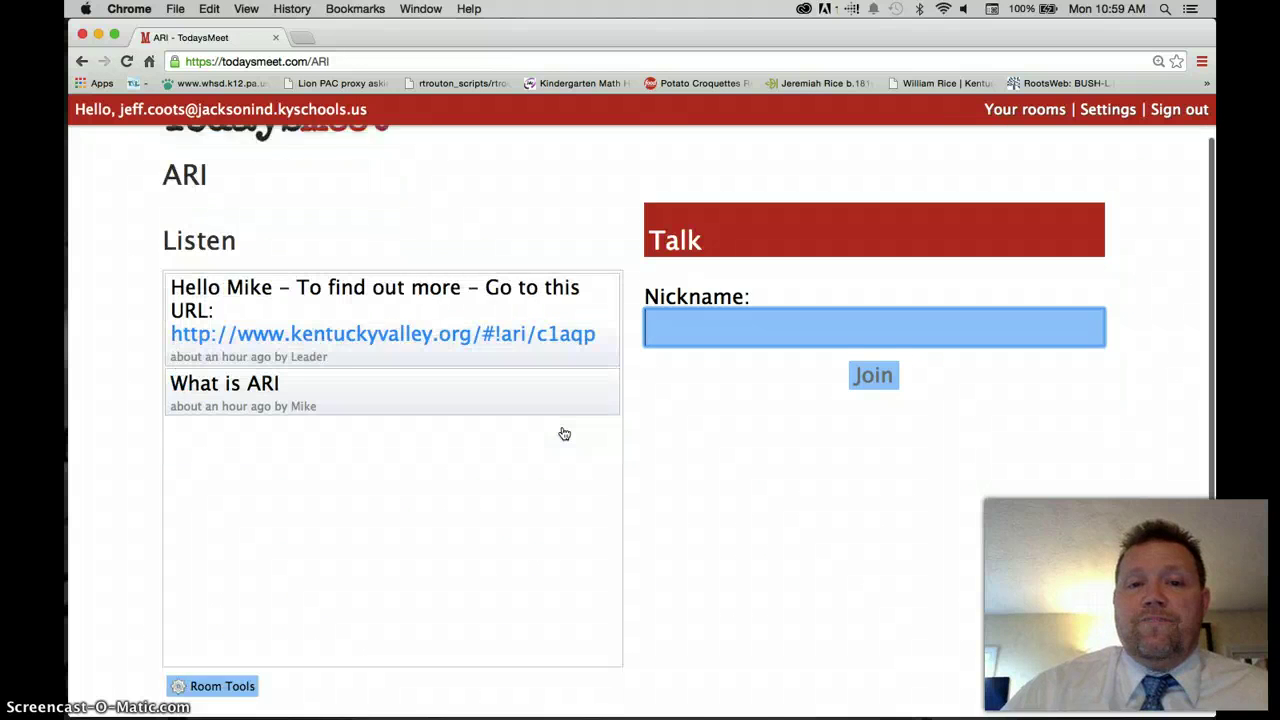
{"action": "scroll", "coordinate": [564, 433], "scroll_direction": "up", "scroll_amount": 3}
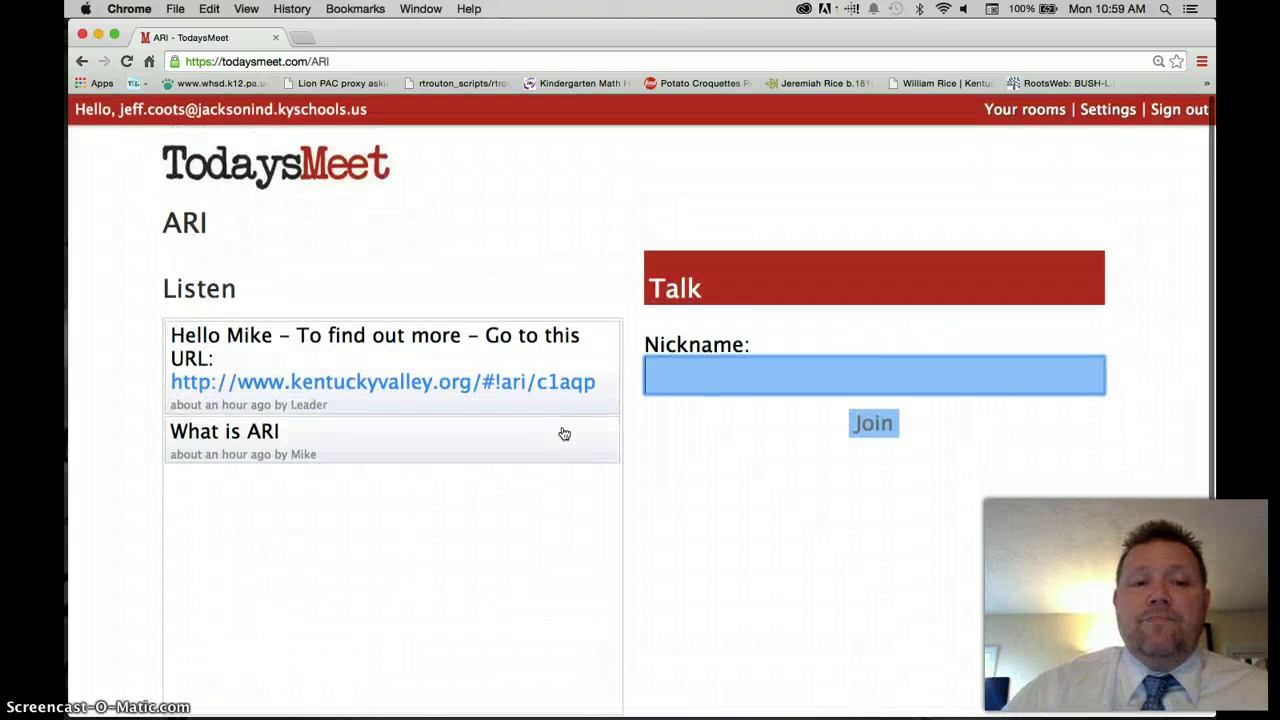
{"action": "scroll", "coordinate": [550, 440], "scroll_direction": "down", "scroll_amount": 3}
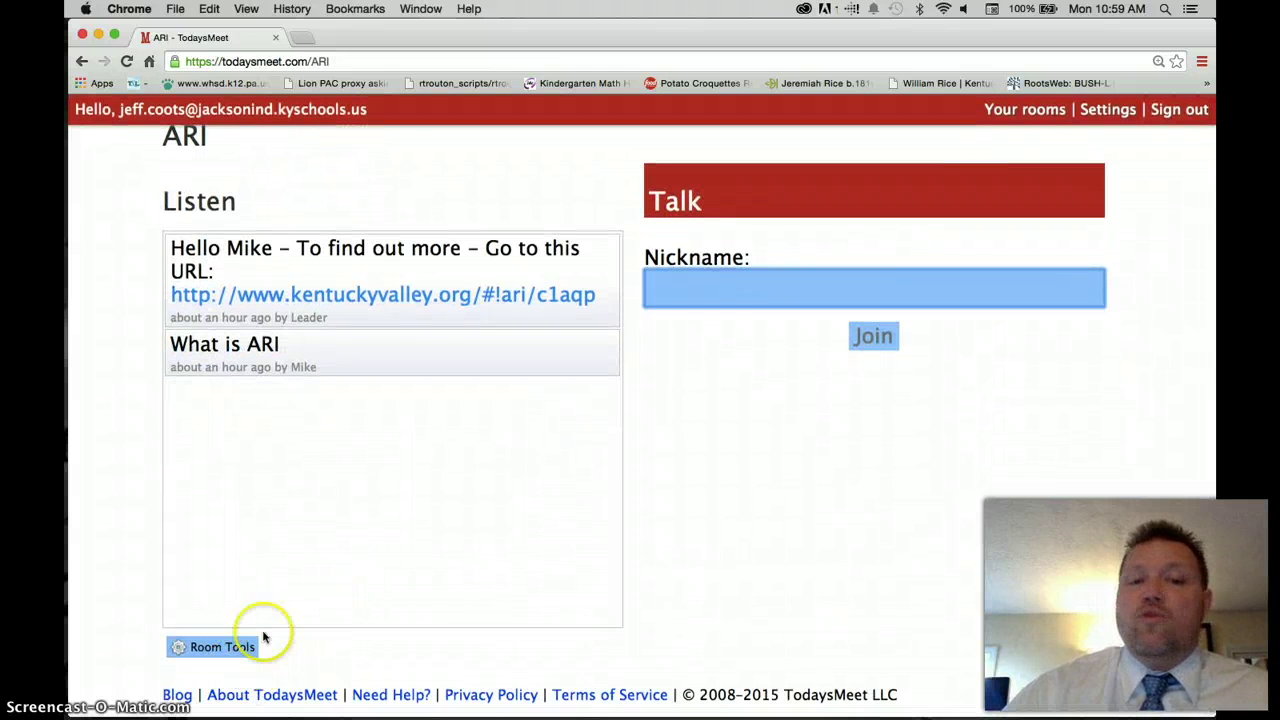
{"action": "scroll", "coordinate": [470, 511], "scroll_direction": "up", "scroll_amount": 2}
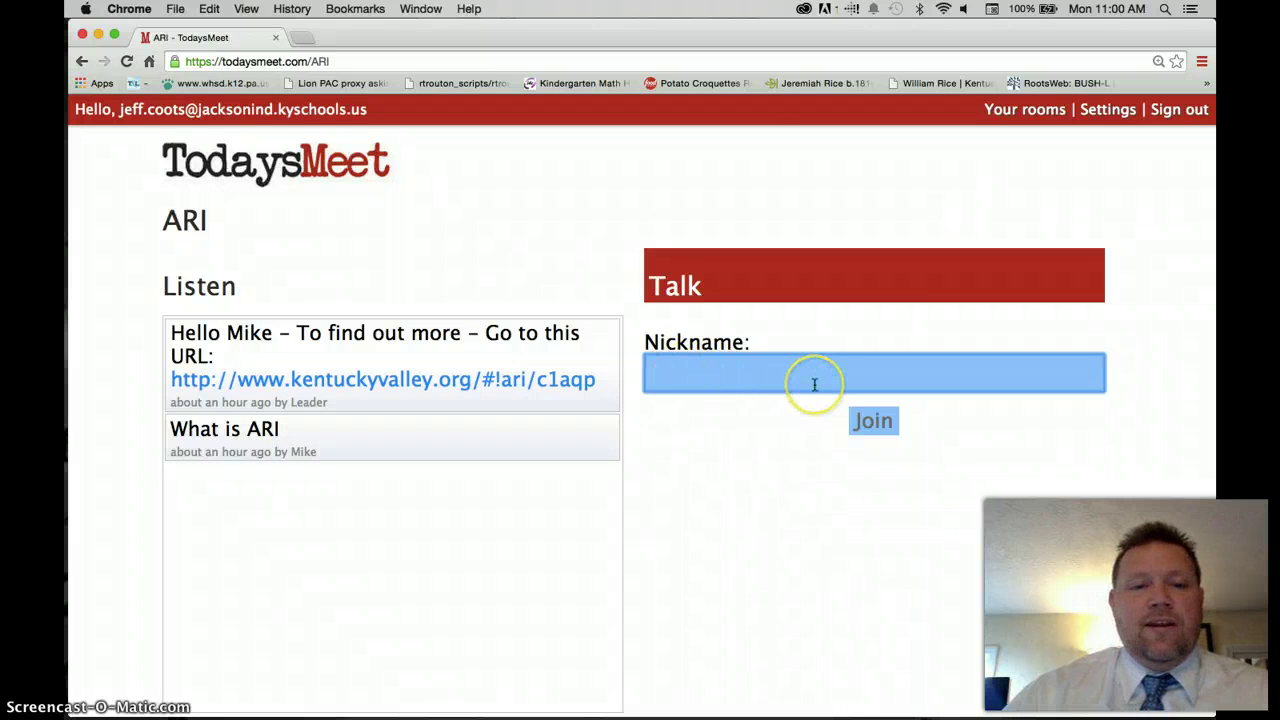
{"action": "type", "text": "Sam"}
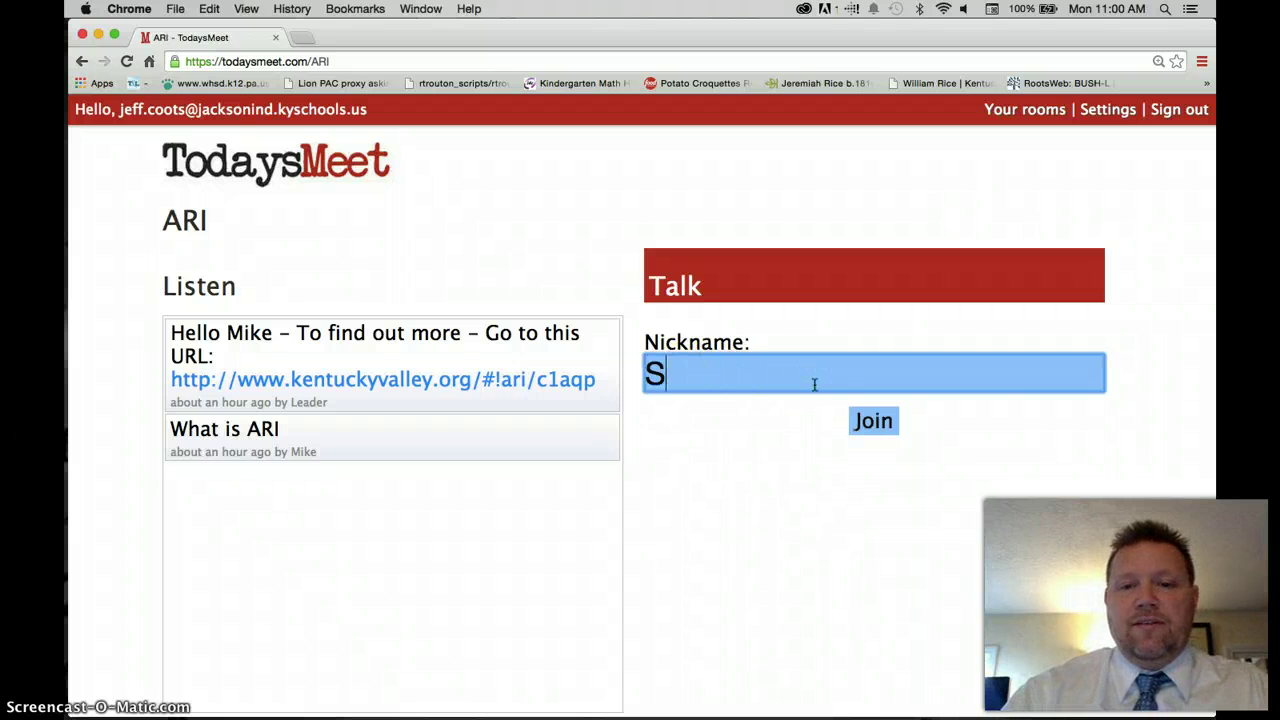
{"action": "left_click", "coordinate": [878, 422]}
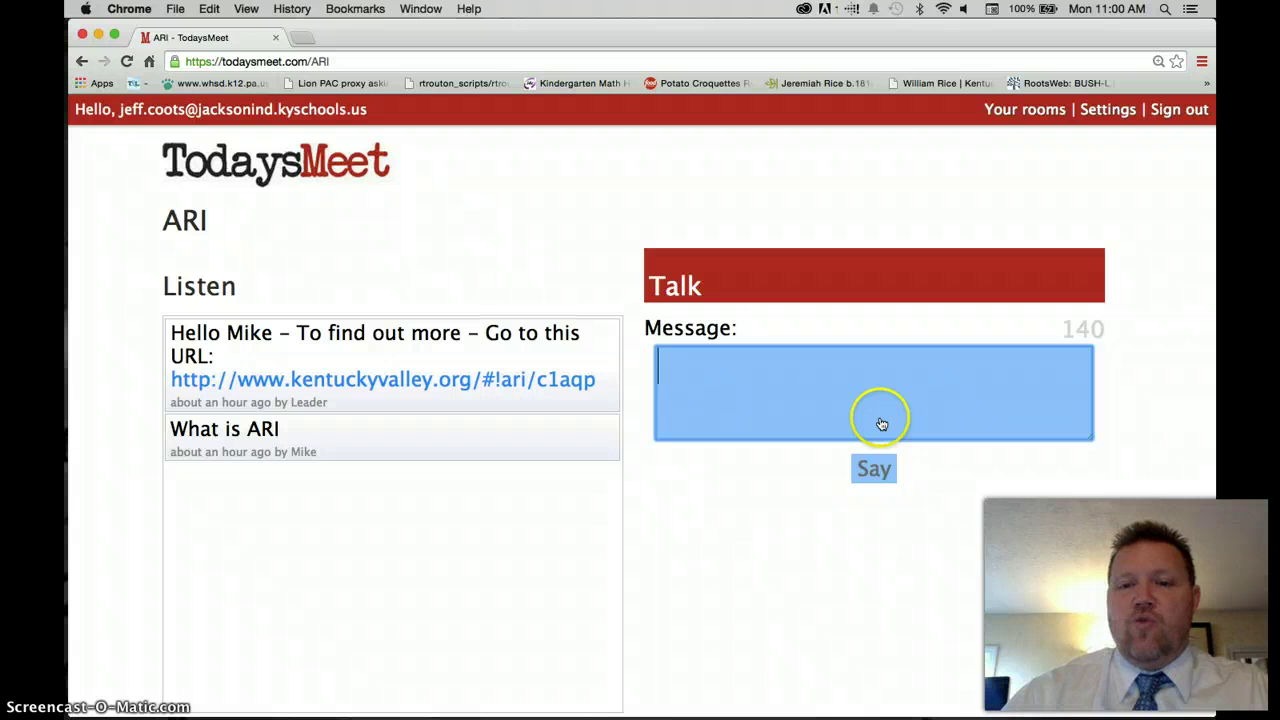
Step: Post the message "Great Link" in the ARI room
{"action": "left_click", "coordinate": [869, 405]}
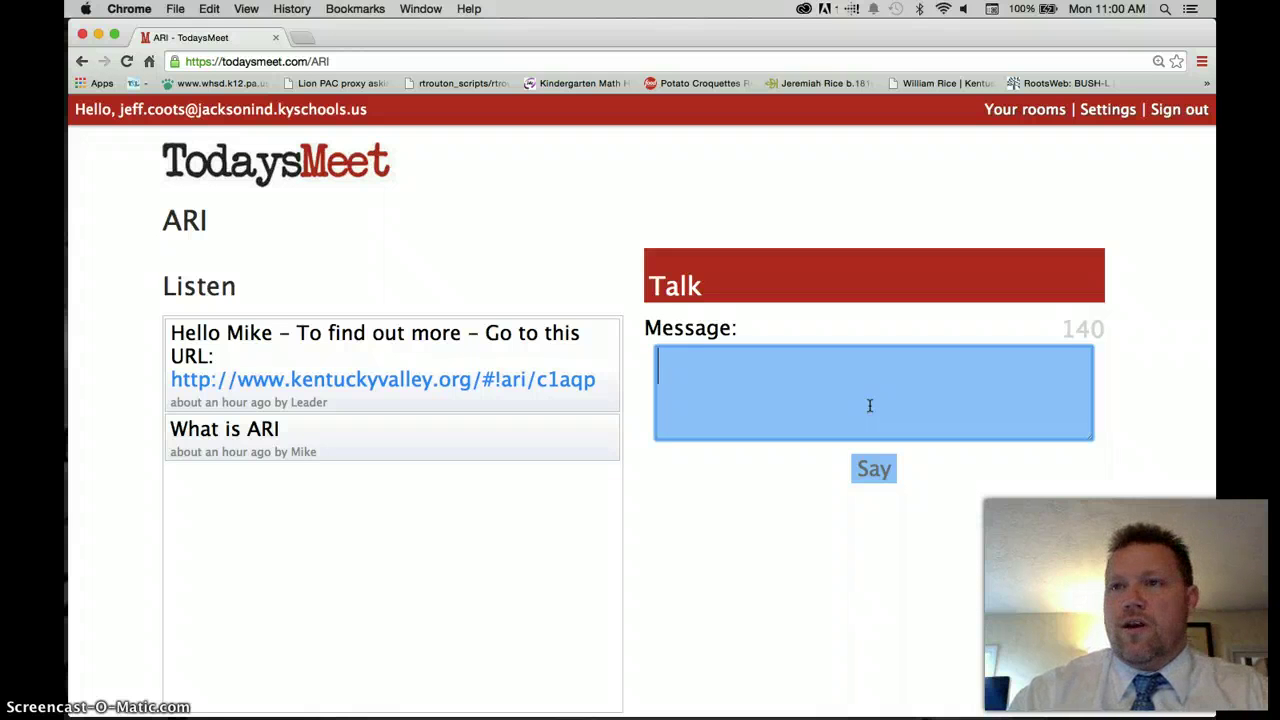
{"action": "type", "text": "G"}
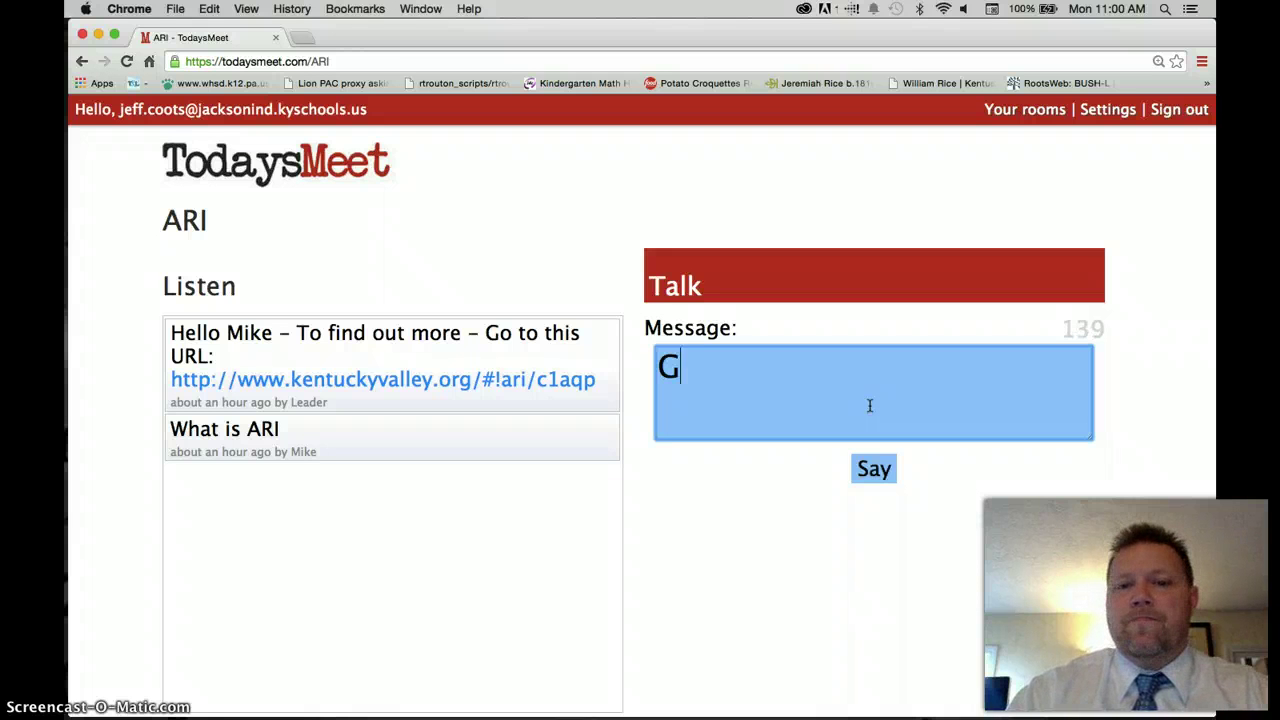
{"action": "type", "text": "reat Link"}
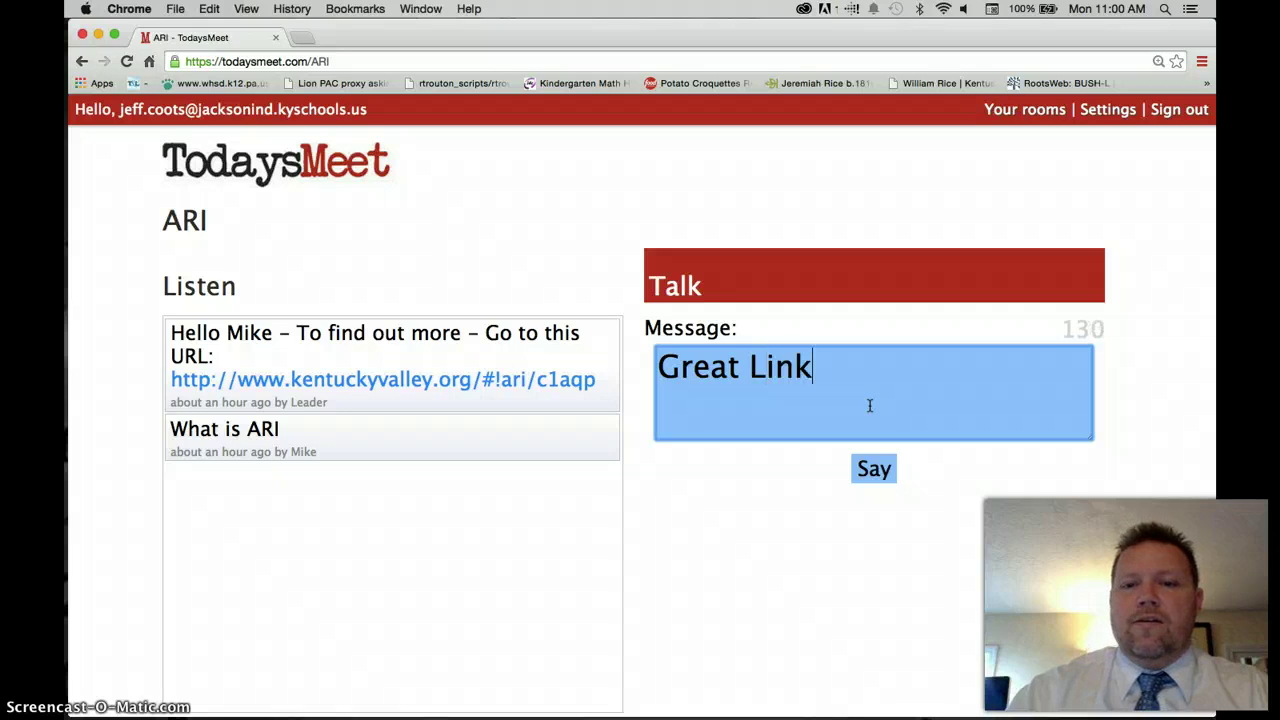
{"action": "key", "text": "Return"}
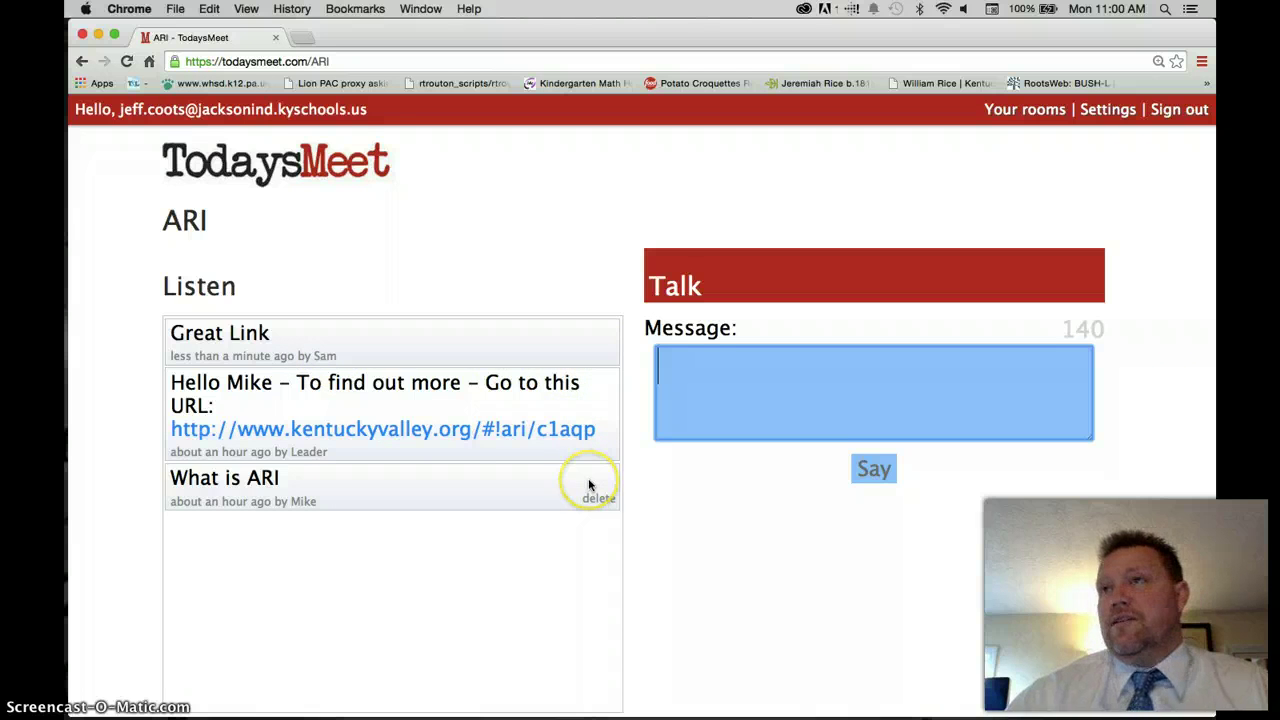
Step: Open the room tools and display the QR code for joining the ARI room
{"action": "scroll", "coordinate": [589, 486], "scroll_direction": "down", "scroll_amount": 2}
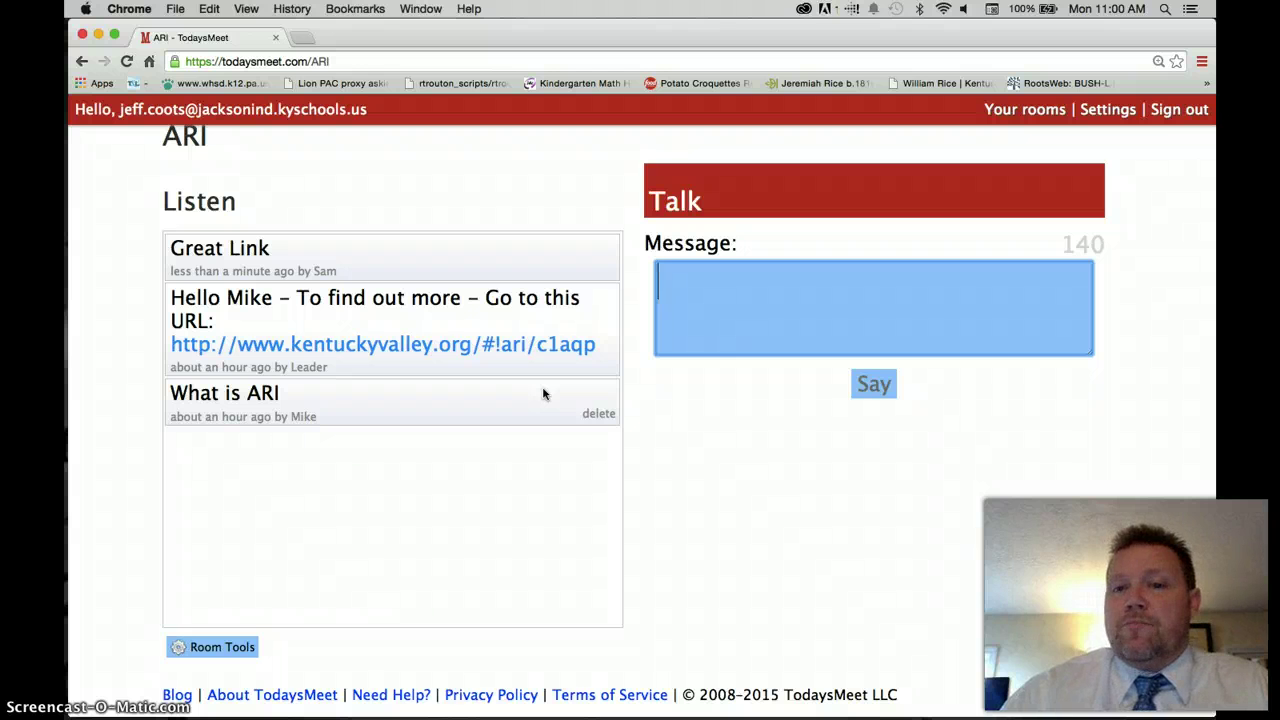
{"action": "left_click", "coordinate": [703, 331]}
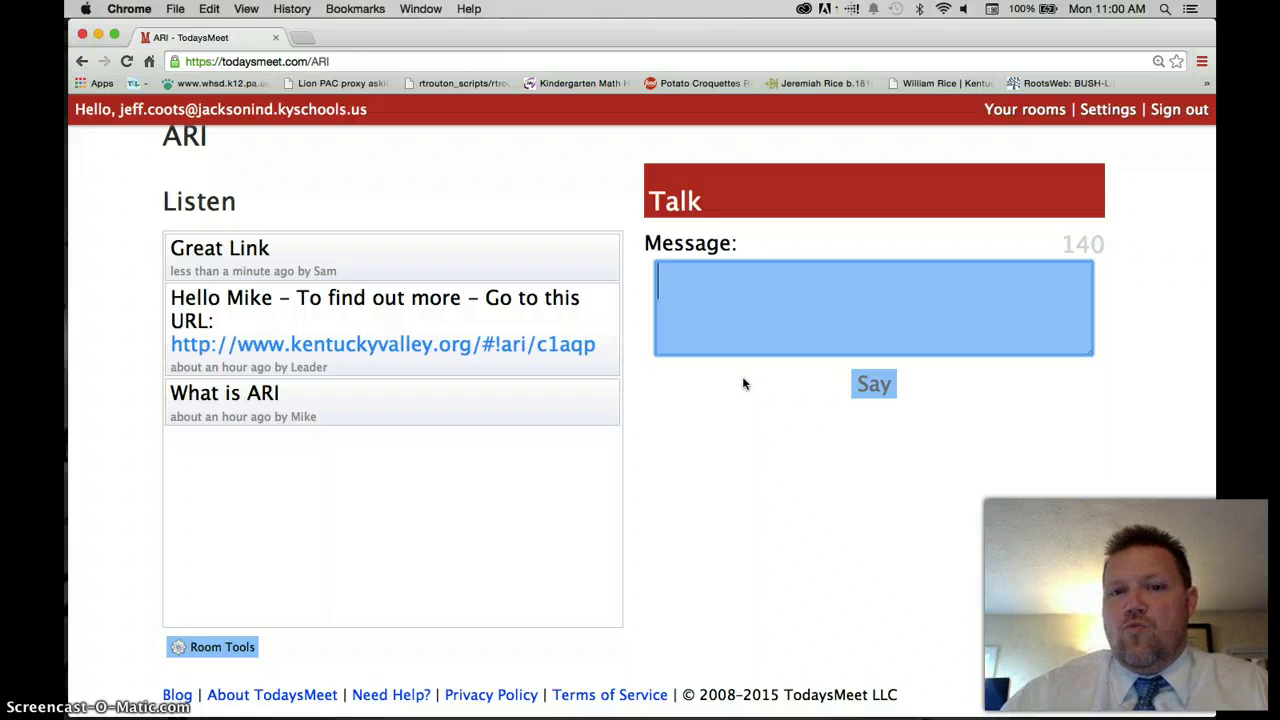
{"action": "left_click", "coordinate": [717, 379]}
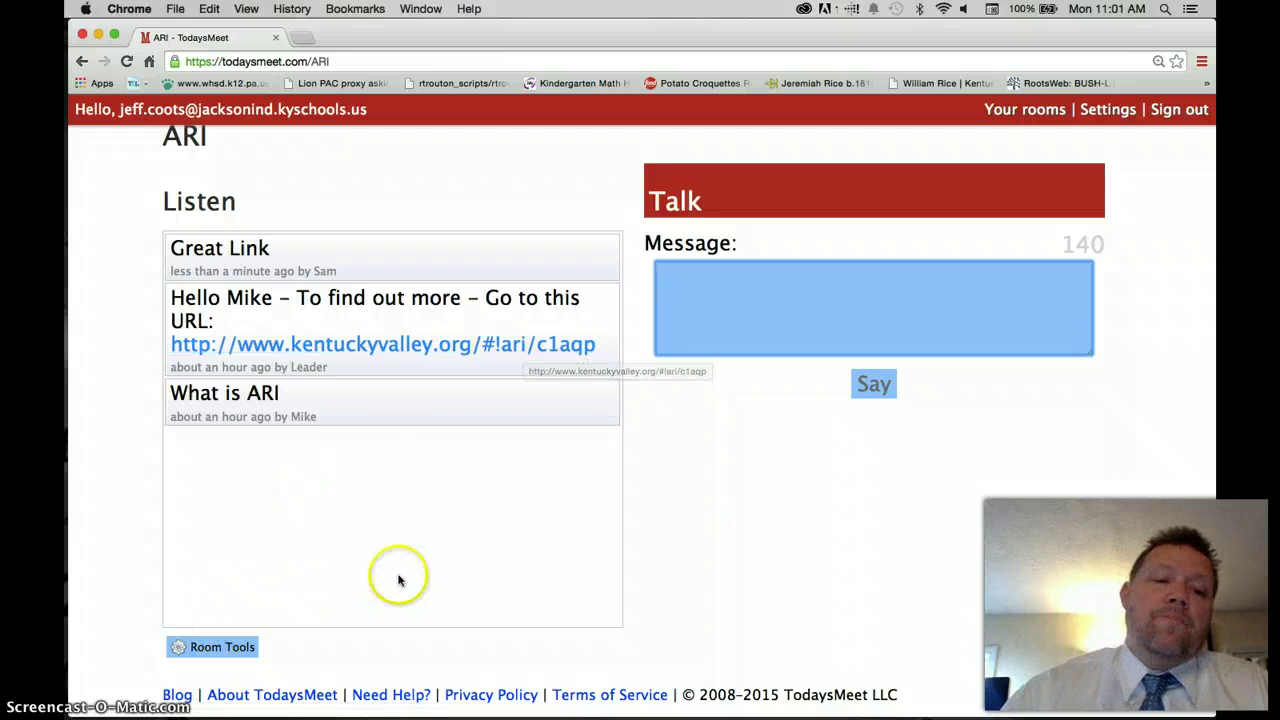
{"action": "left_click", "coordinate": [290, 575]}
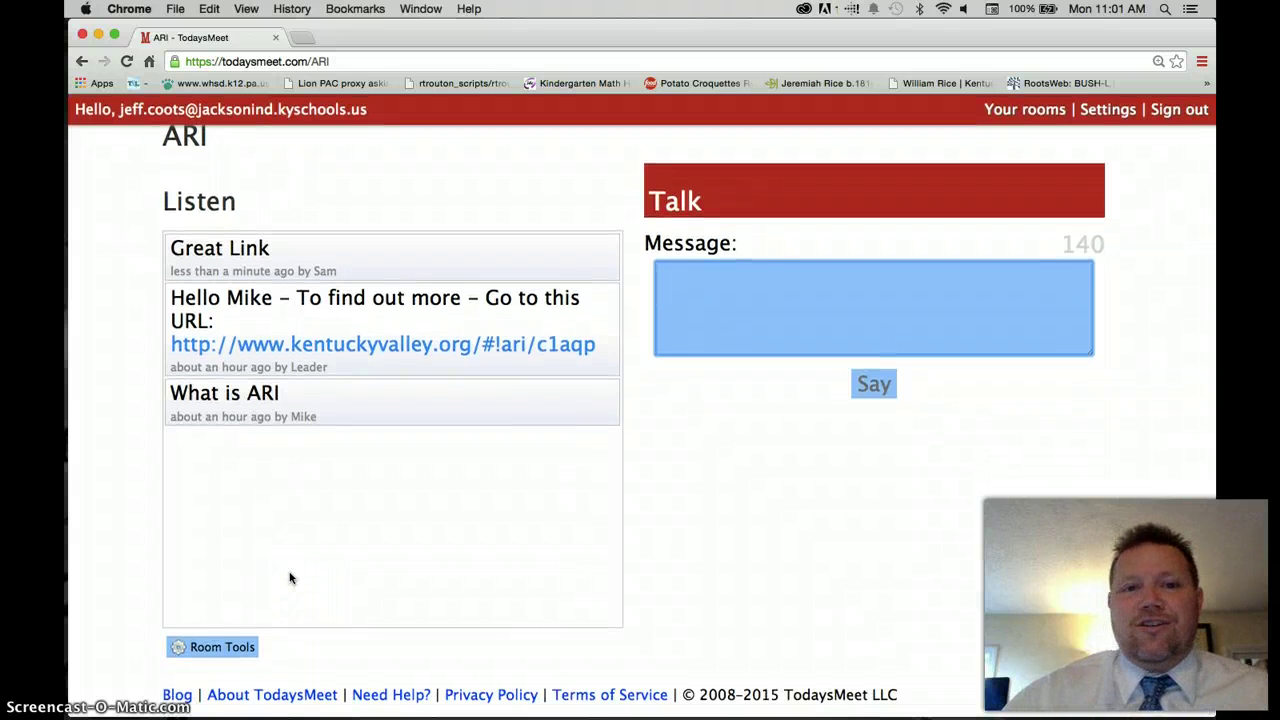
{"action": "left_click", "coordinate": [236, 648]}
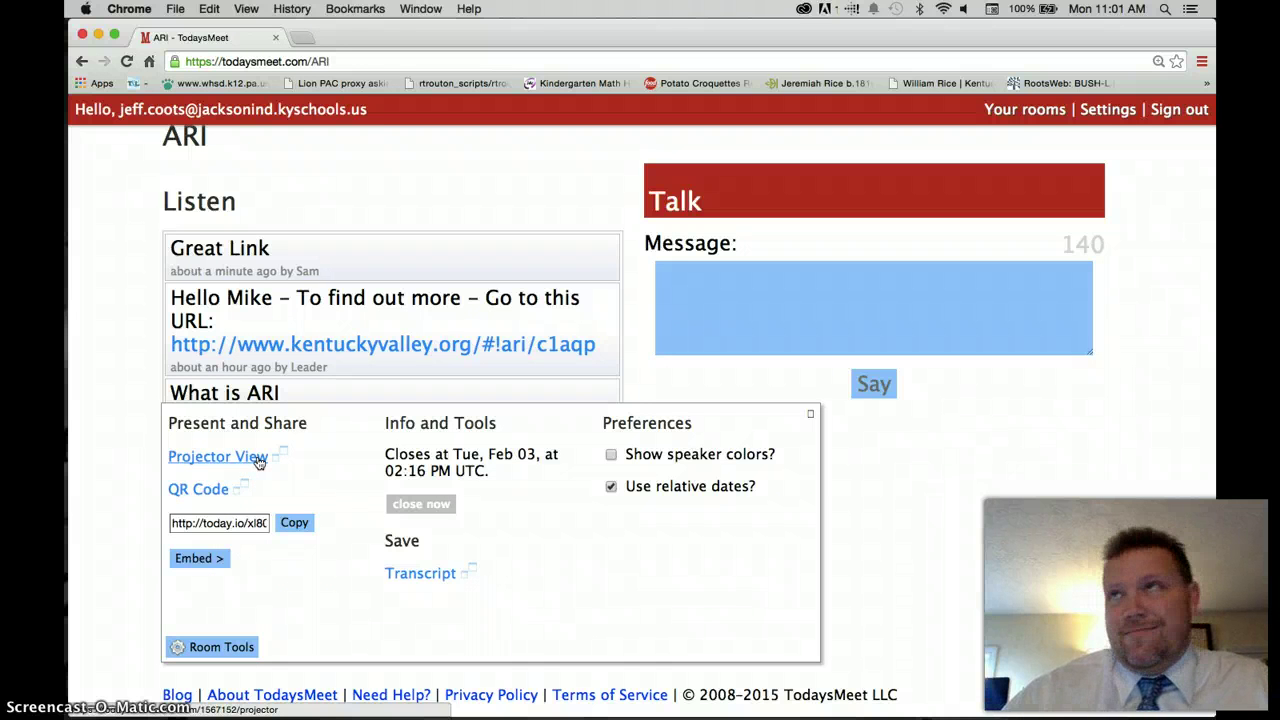
{"action": "left_click_drag", "start_coordinate": [258, 460], "coordinate": [245, 490]}
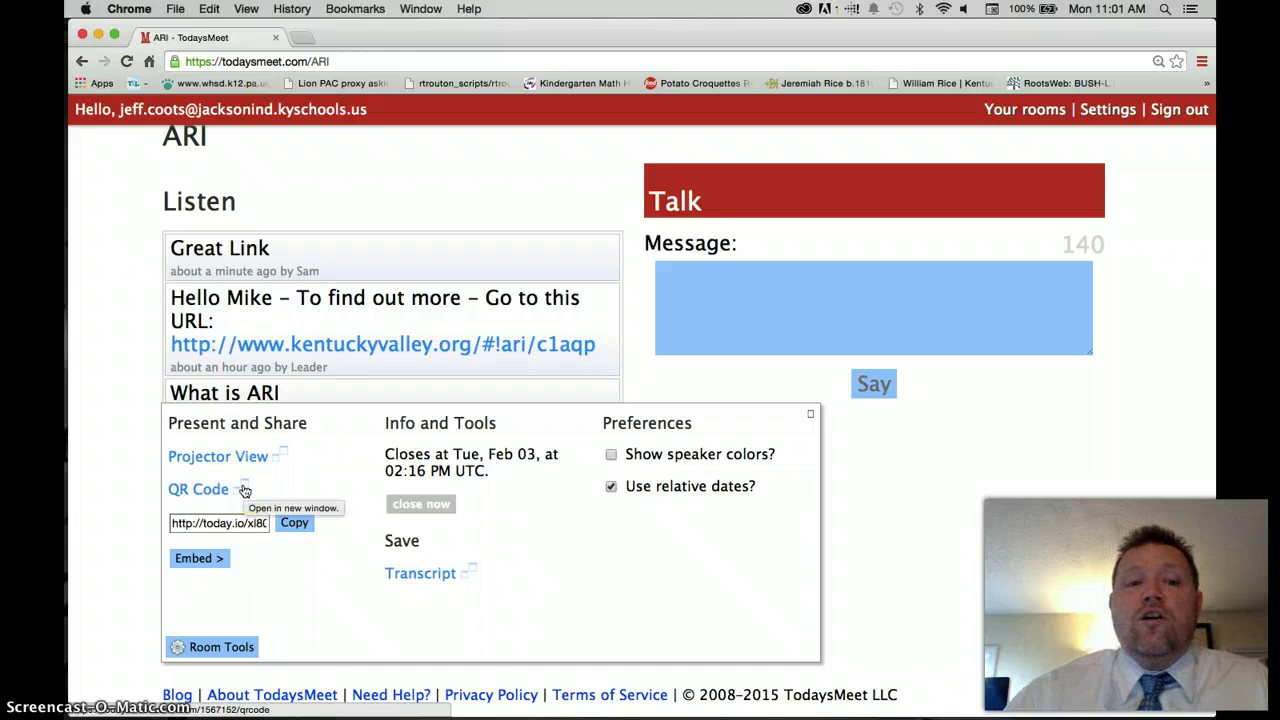
{"action": "left_click", "coordinate": [245, 490]}
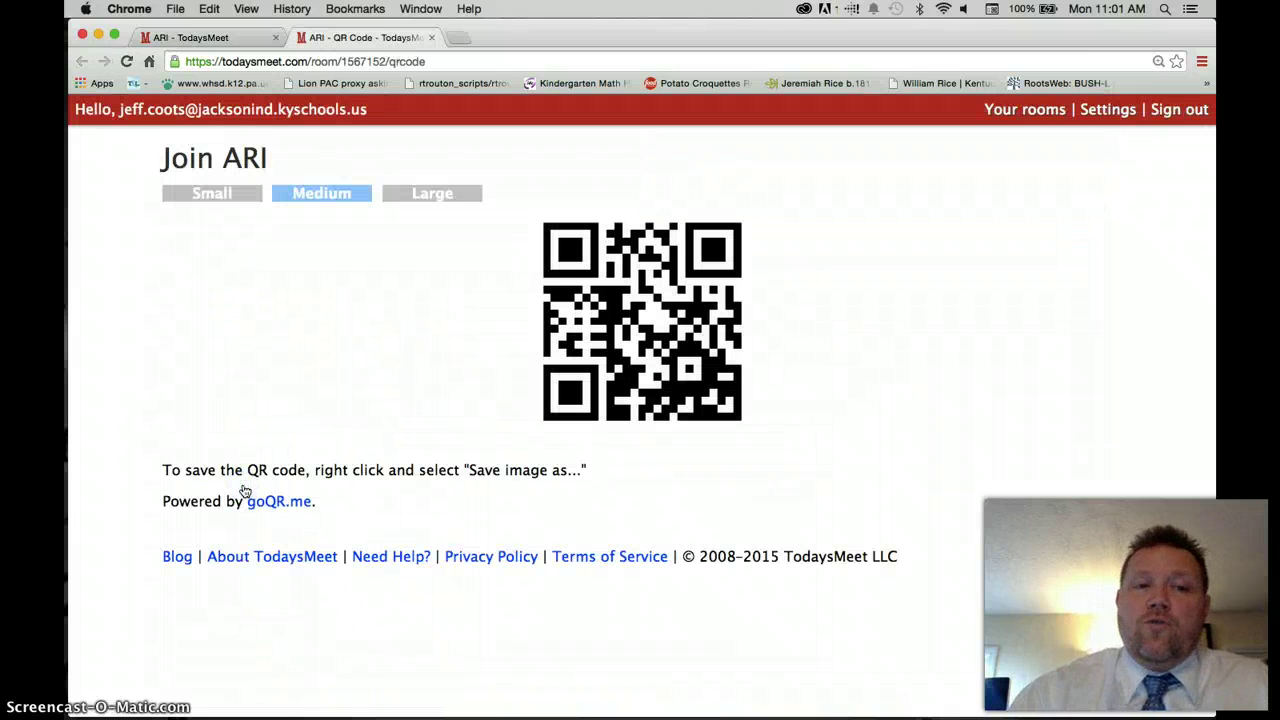
{"action": "left_click", "coordinate": [210, 244]}
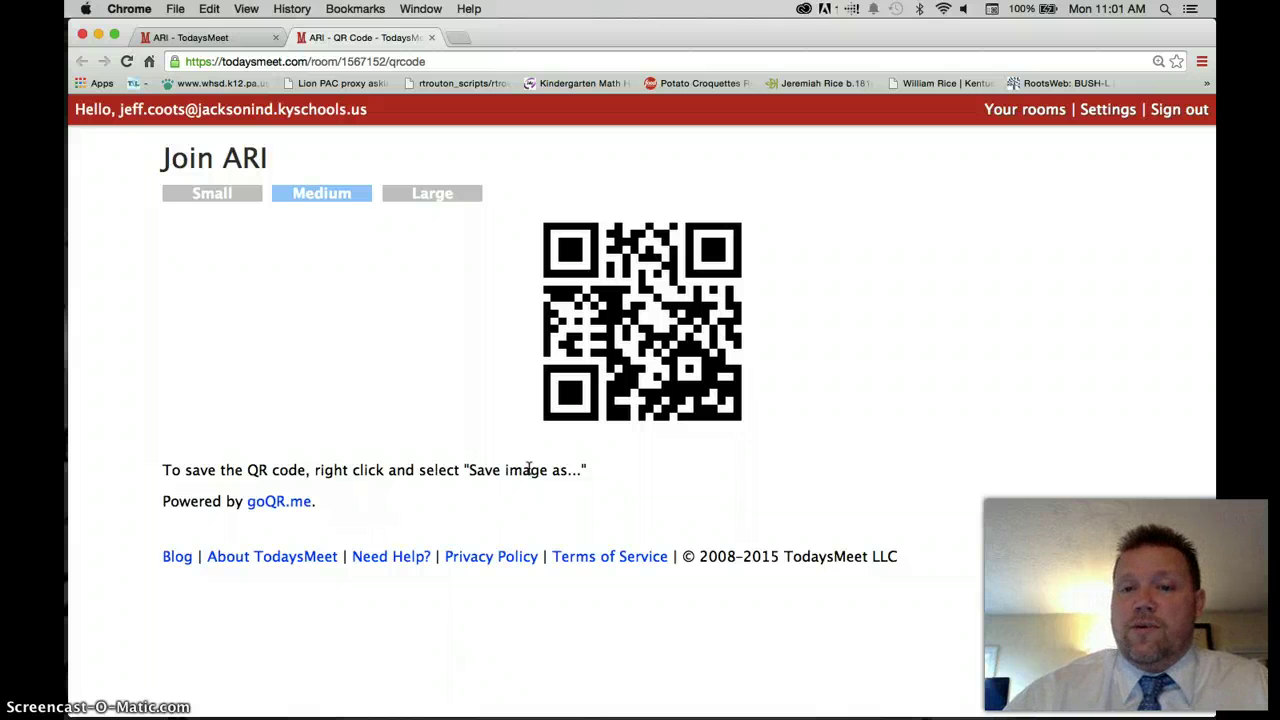
Step: Return to the ARI room page and copy the room's short share link
{"action": "left_click", "coordinate": [265, 44]}
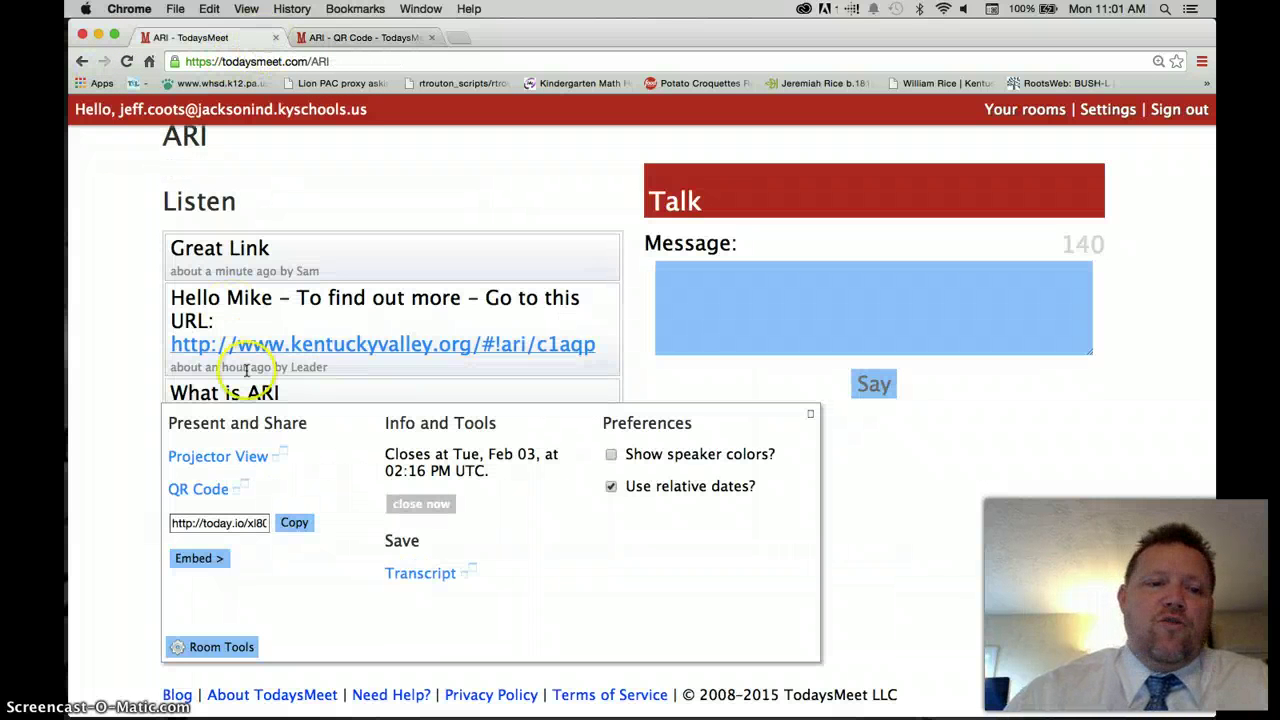
{"action": "left_click", "coordinate": [183, 522]}
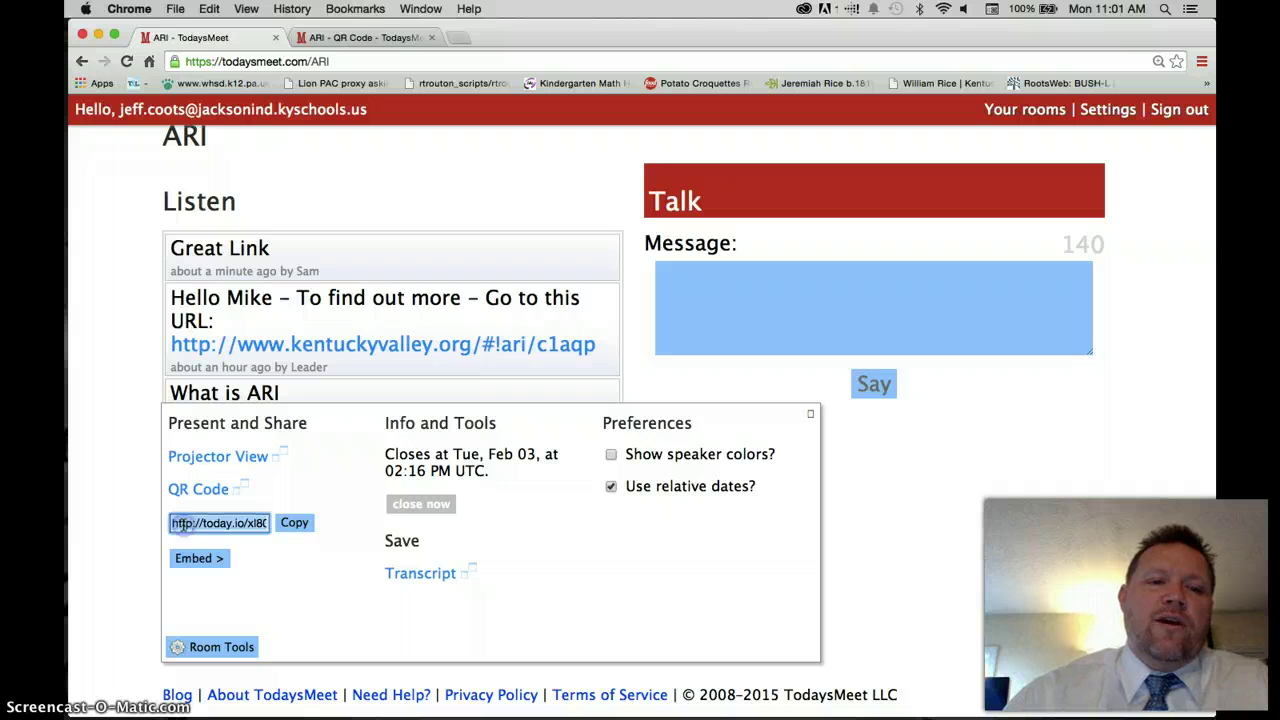
{"action": "left_click", "coordinate": [258, 524]}
{"action": "left_click", "coordinate": [294, 523]}
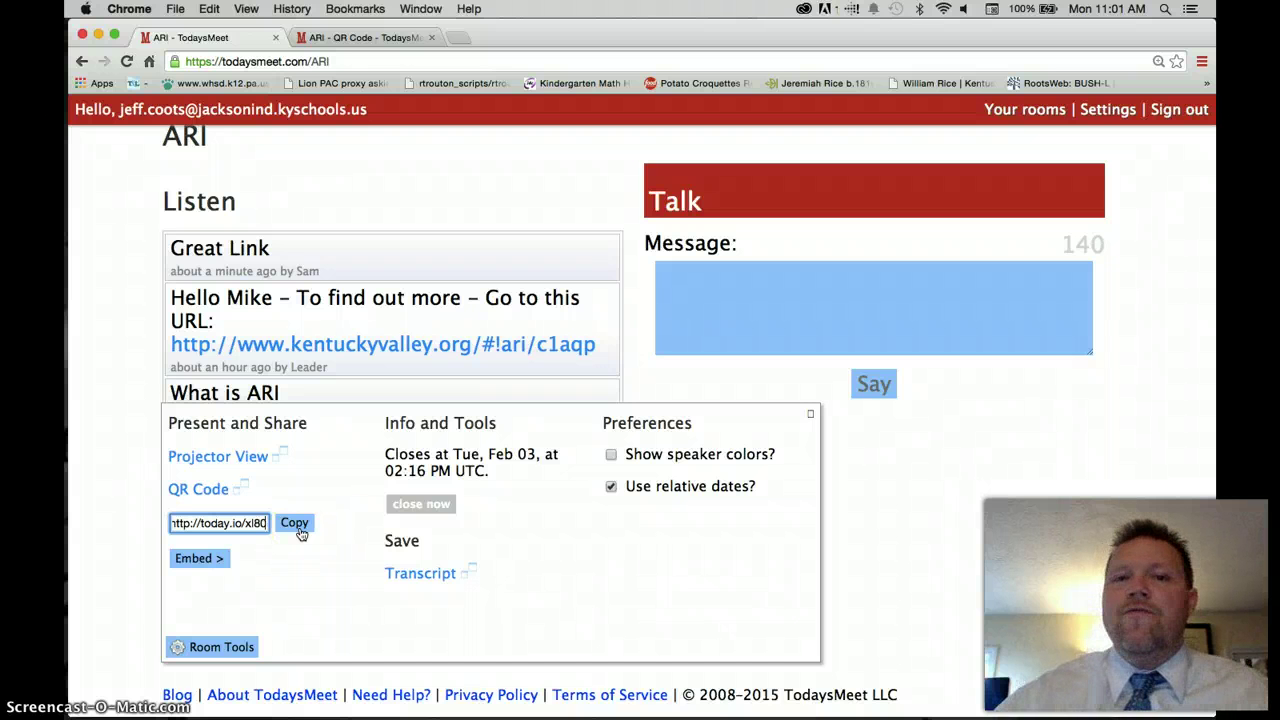
Step: Open the ARI room's embed options and examine the transcript, live stream and WordPress choices
{"action": "left_click", "coordinate": [215, 559]}
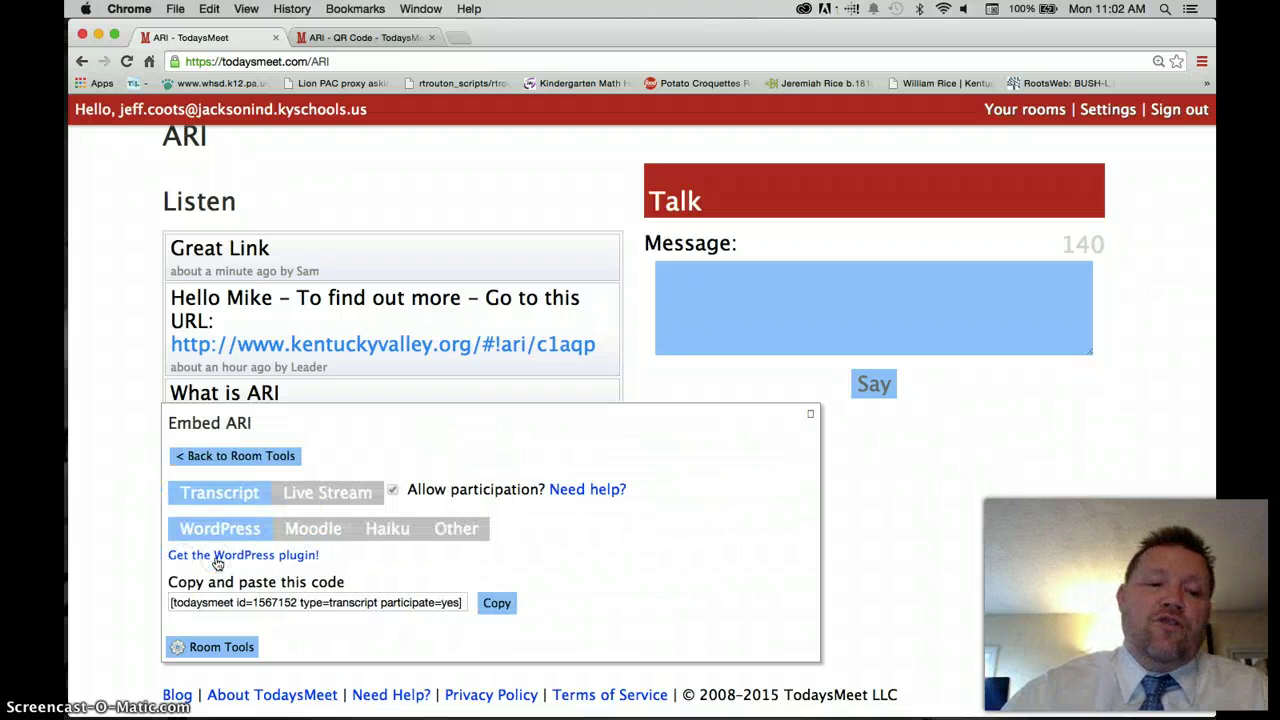
{"action": "left_click", "coordinate": [222, 491]}
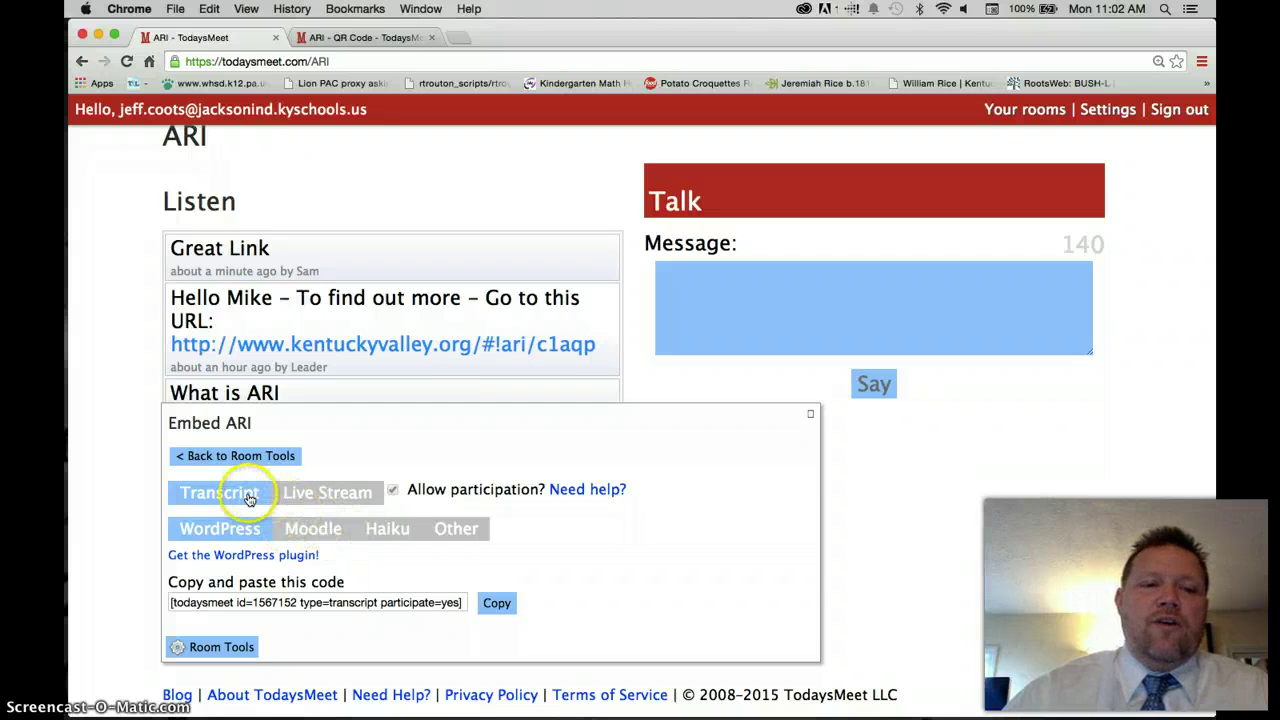
{"action": "left_click", "coordinate": [328, 494]}
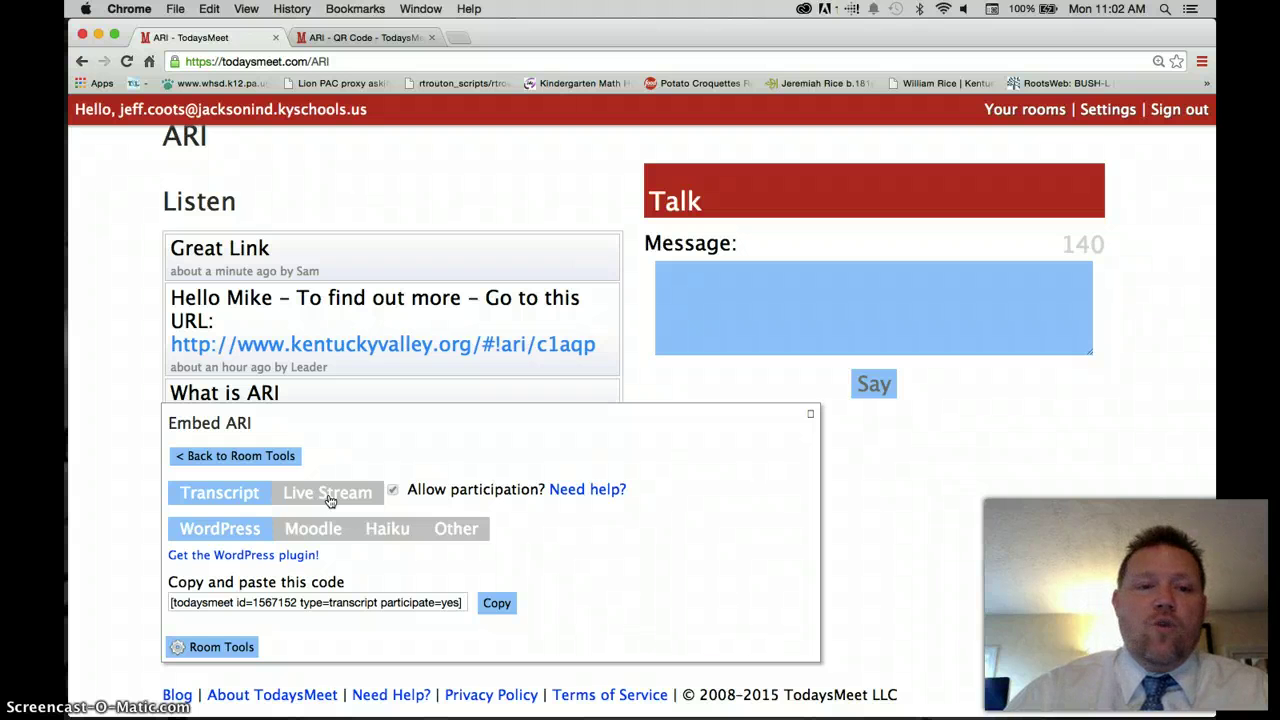
{"action": "left_click", "coordinate": [328, 495]}
{"action": "left_click", "coordinate": [257, 535]}
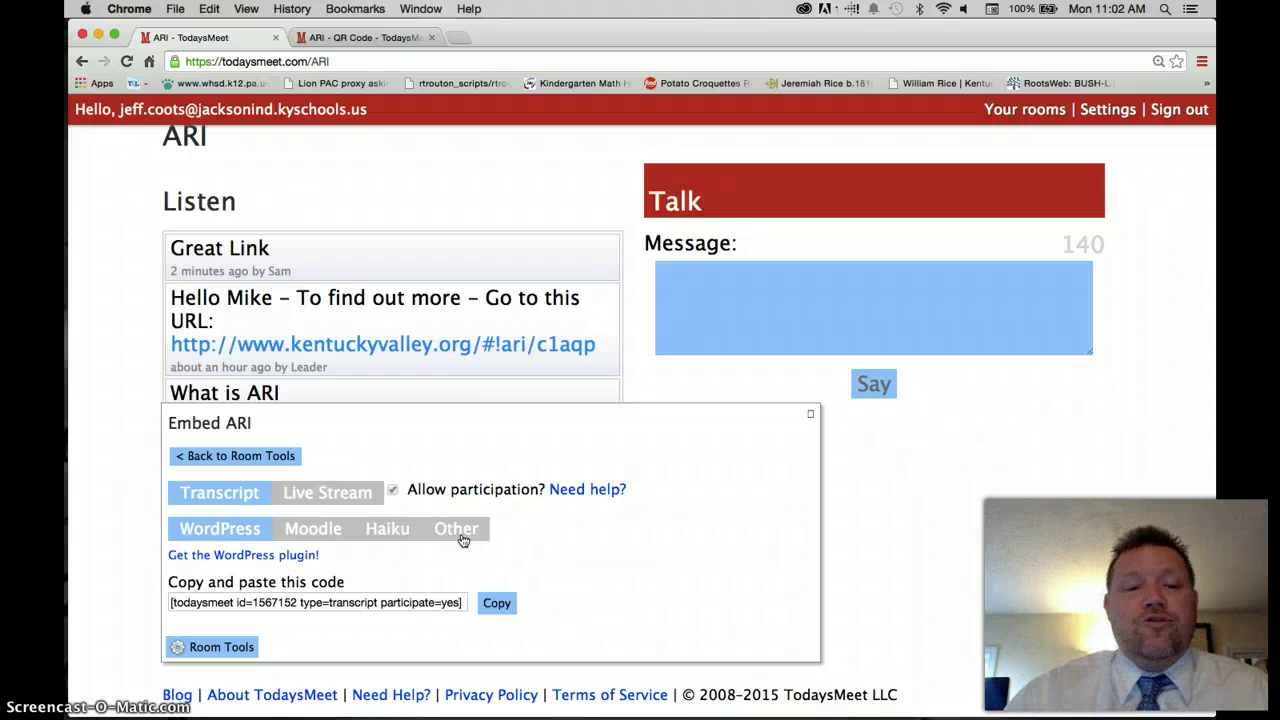
Step: Copy the WordPress transcript embed code, switch the embed type to Live Stream and toggle Allow participation off and back on
{"action": "left_click", "coordinate": [492, 606]}
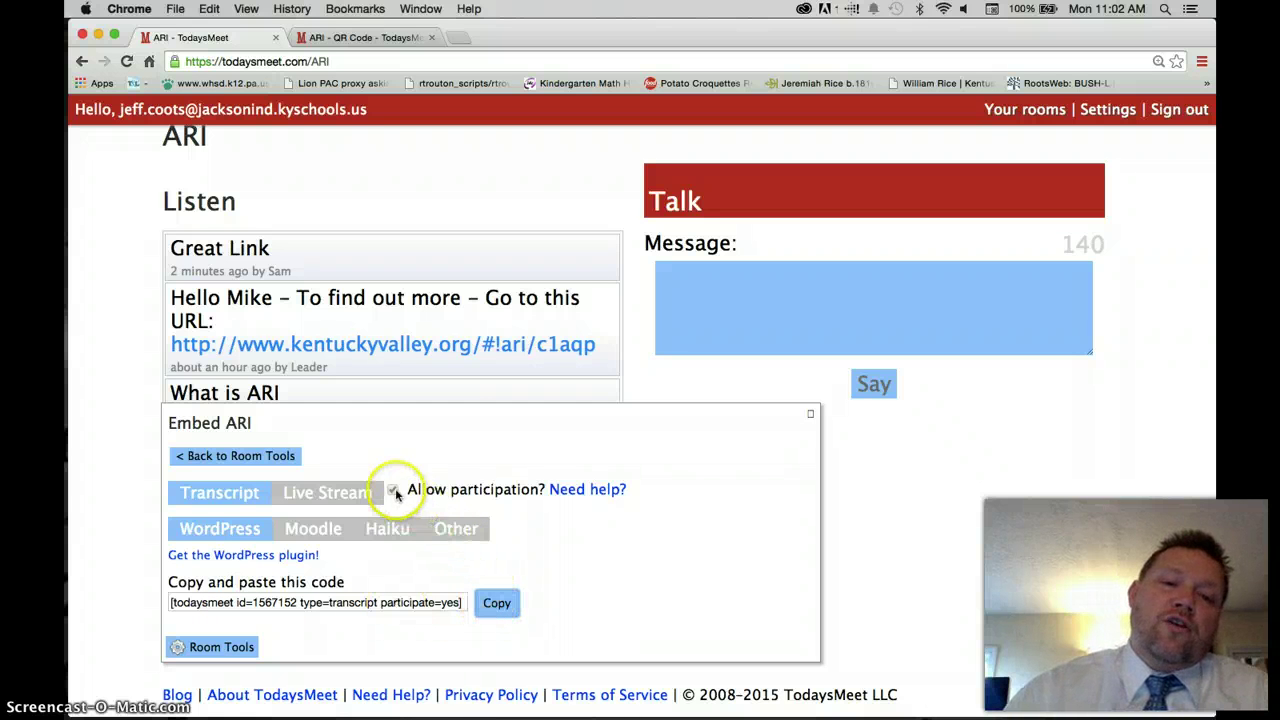
{"action": "left_click", "coordinate": [350, 494]}
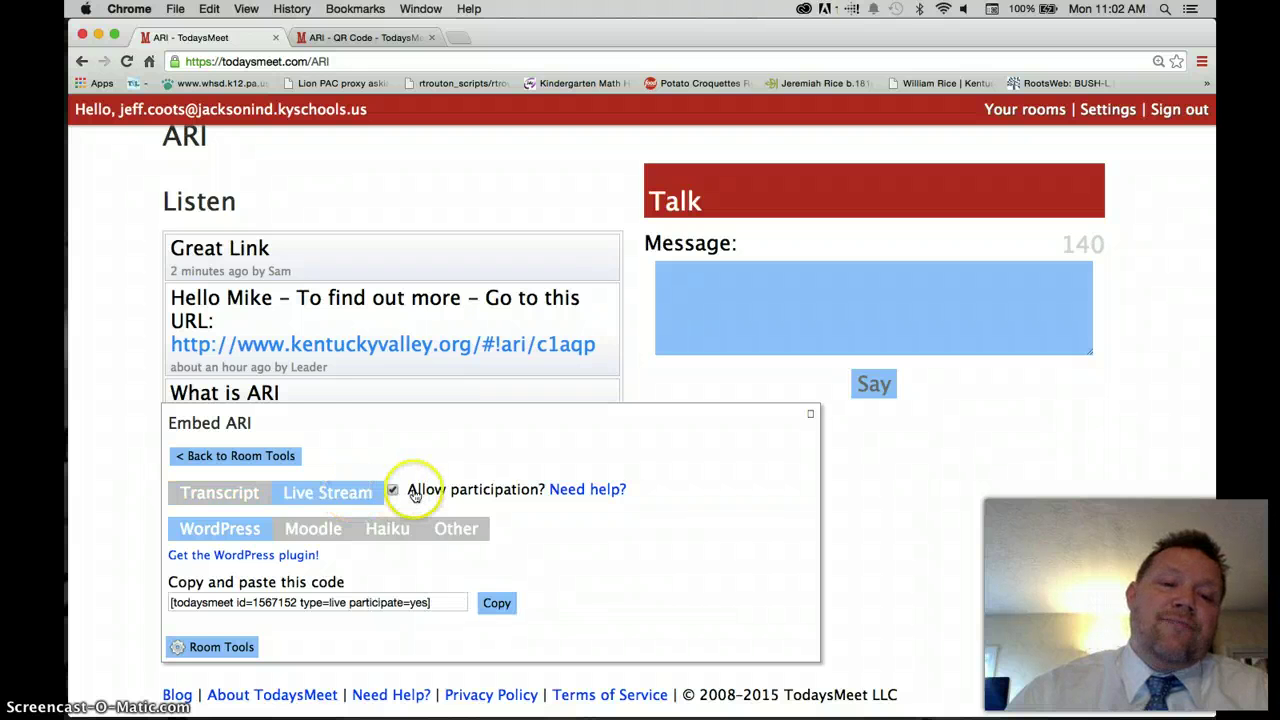
{"action": "left_click", "coordinate": [393, 490]}
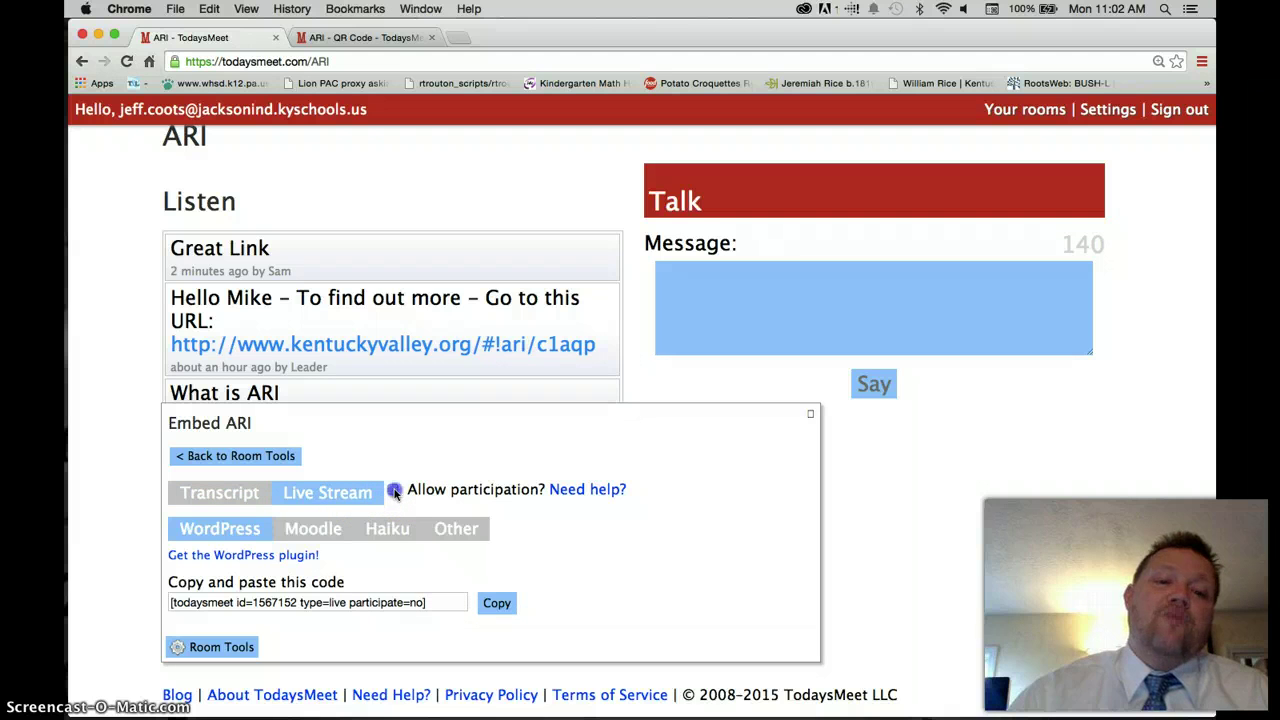
{"action": "left_click", "coordinate": [393, 490]}
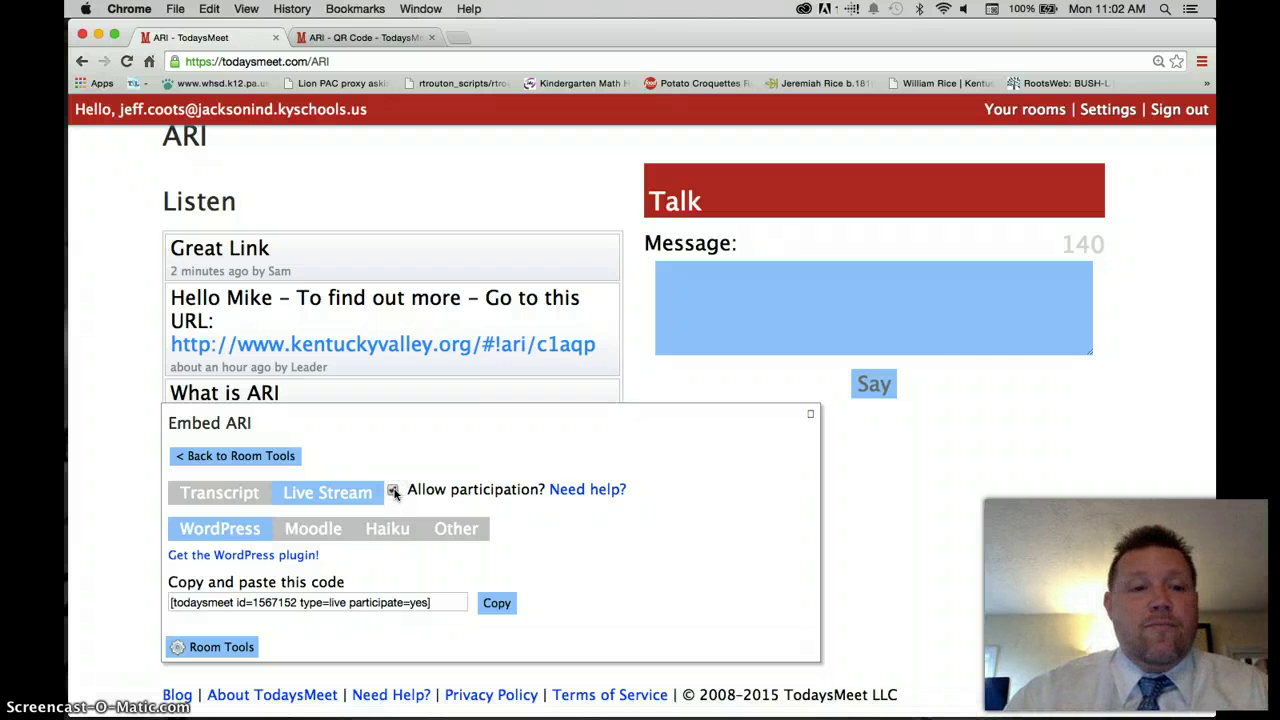
Step: Return from the embed options to the room tools and display the ARI room's QR code
{"action": "left_click", "coordinate": [325, 478]}
{"action": "left_click", "coordinate": [285, 455]}
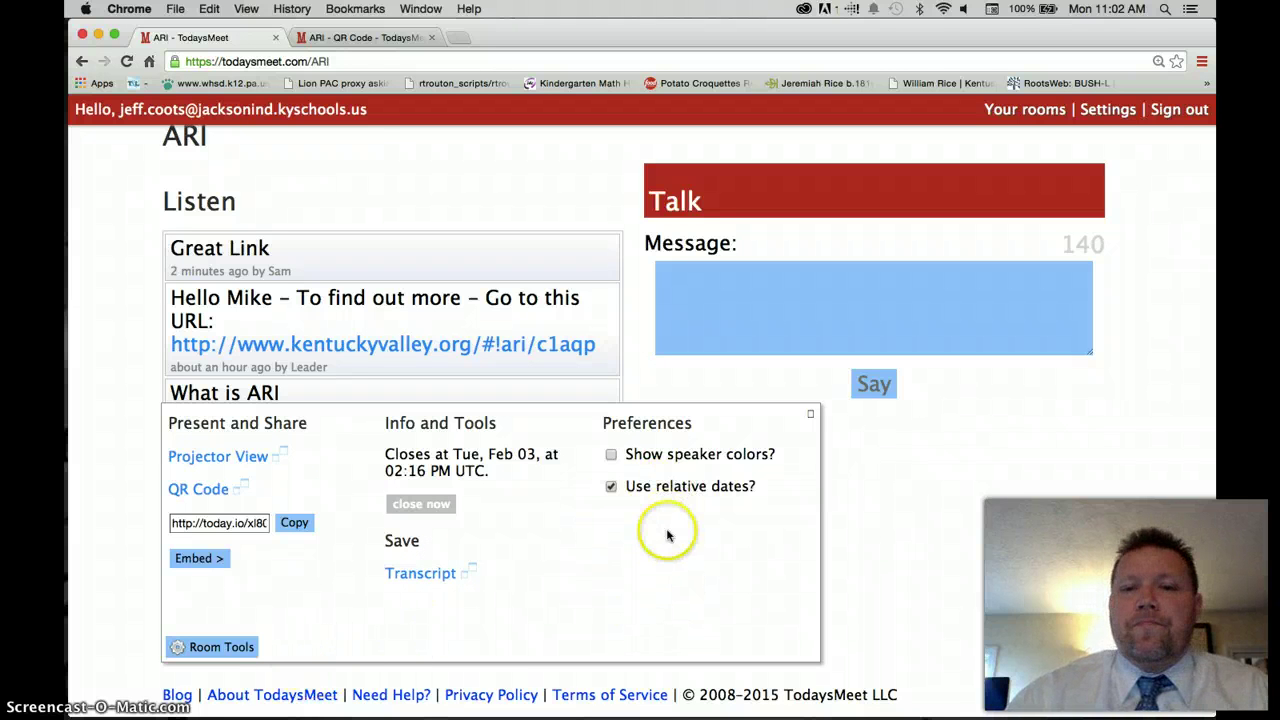
{"action": "left_click", "coordinate": [203, 490]}
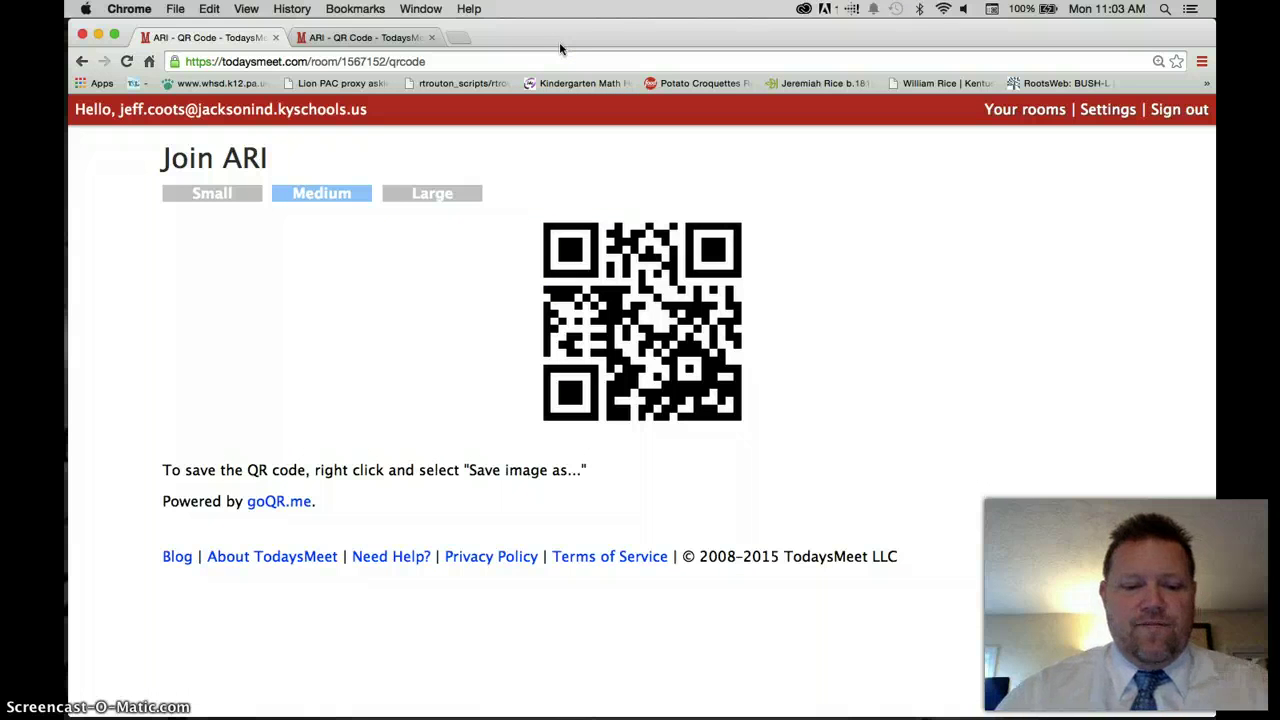
{"action": "key", "text": "super+space"}
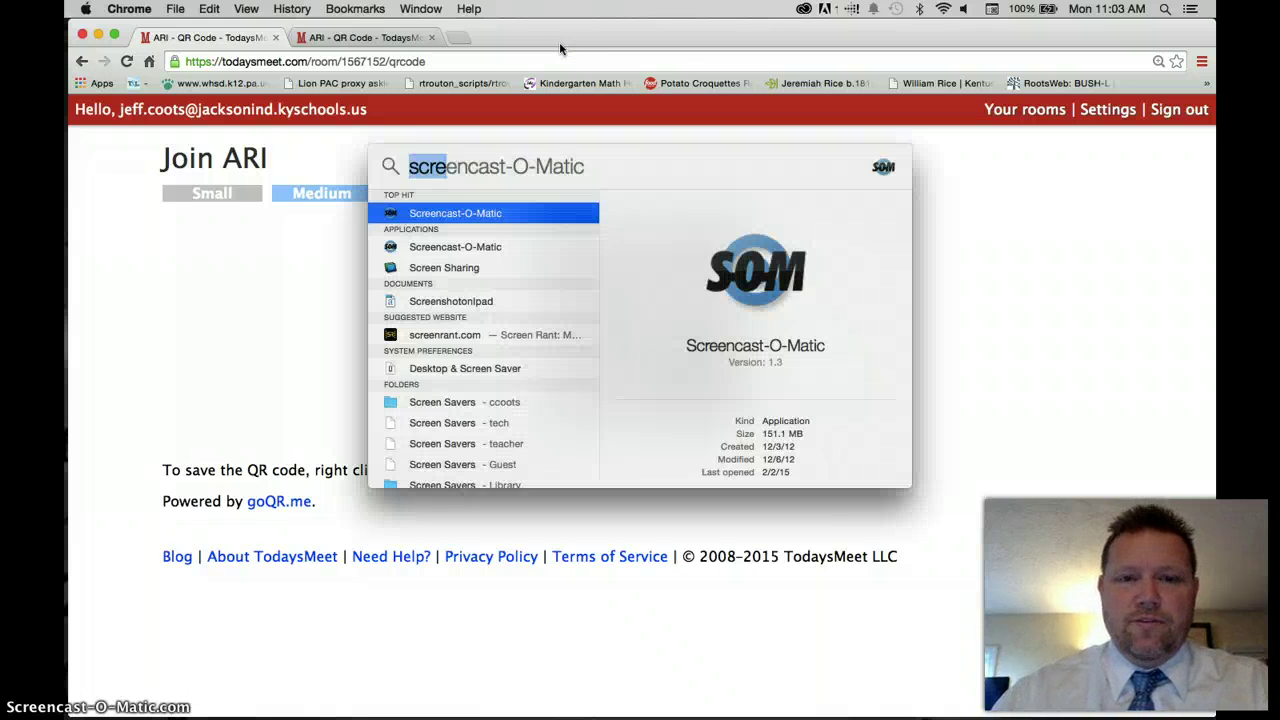
{"action": "type", "text": "ref"}
{"action": "key", "text": "Return"}
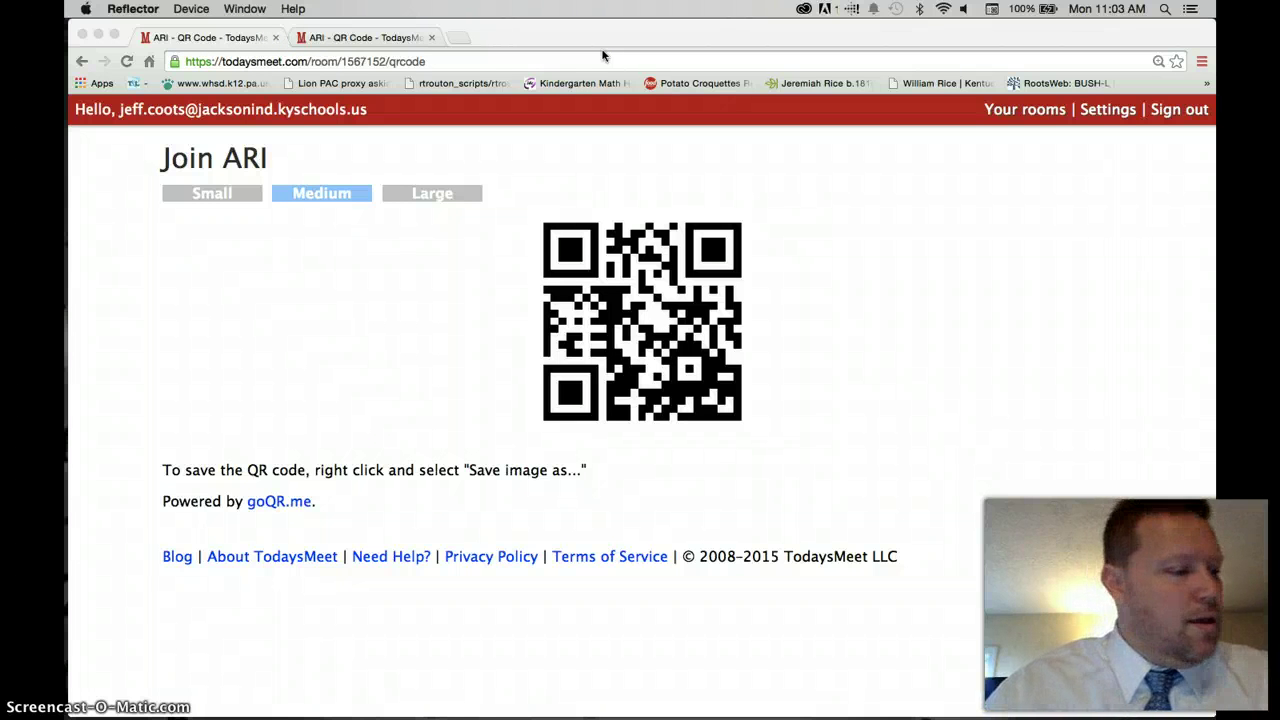
{"action": "left_click", "coordinate": [155, 13]}
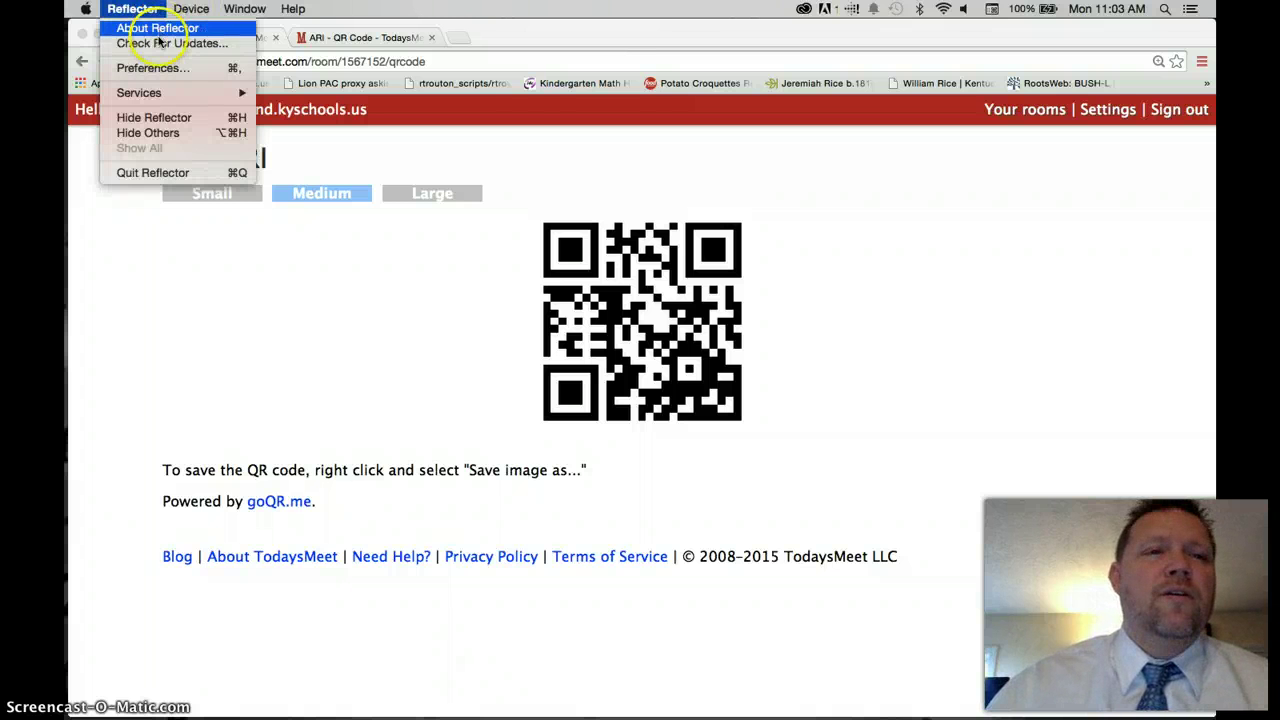
{"action": "left_click", "coordinate": [565, 140]}
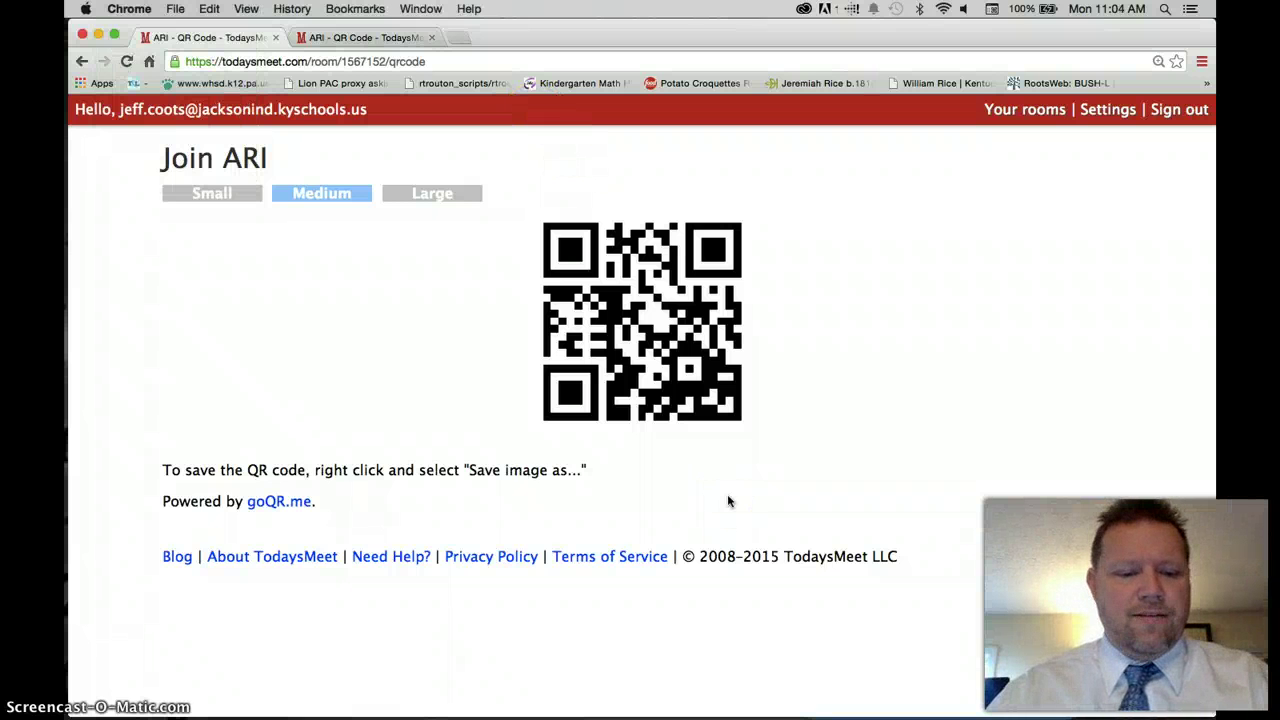
Step: Switch to Reflector and minimize the browser window so the mirrored iPad and iPhone screens are shown
{"action": "key", "text": "super+space"}
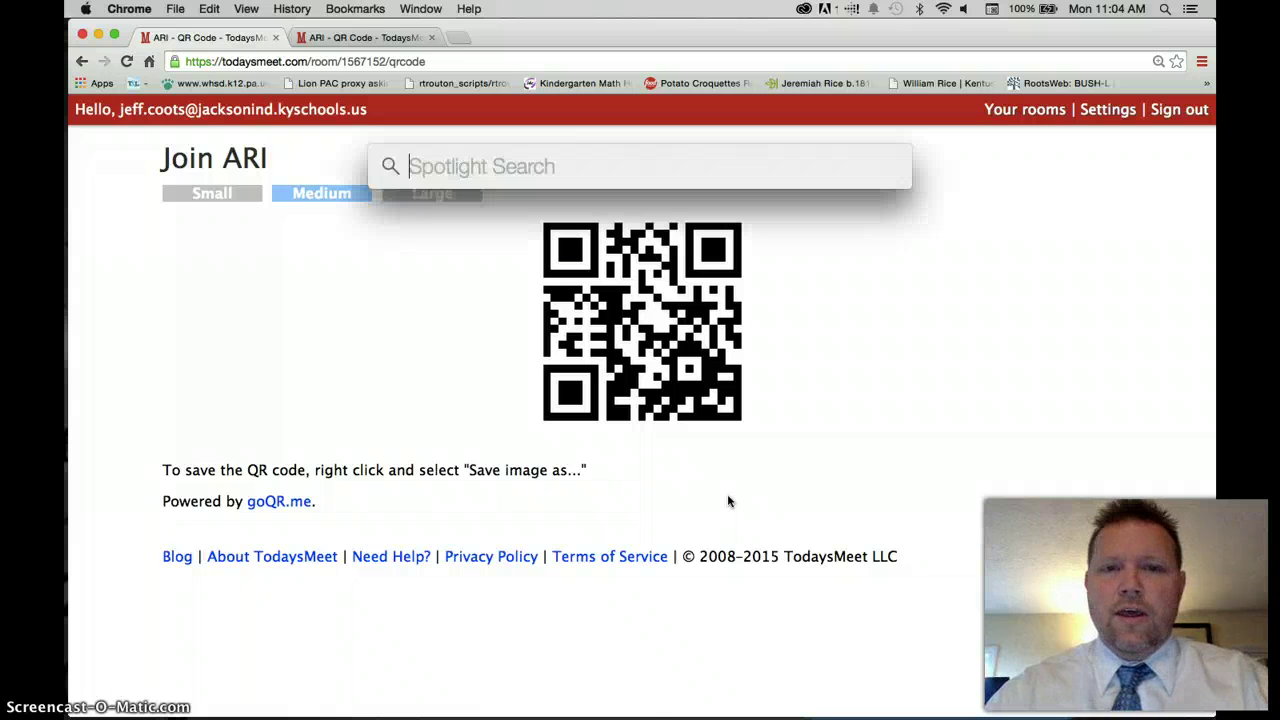
{"action": "type", "text": "ref"}
{"action": "key", "text": "Return"}
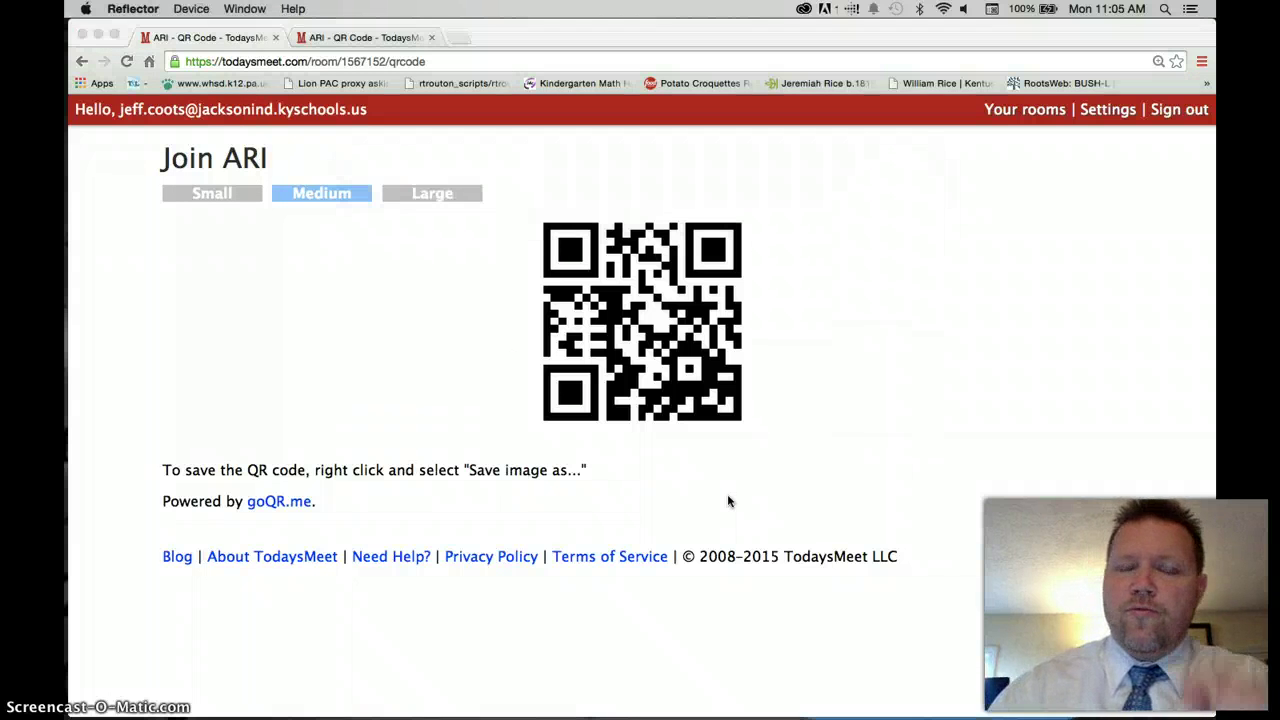
{"action": "left_click", "coordinate": [99, 35]}
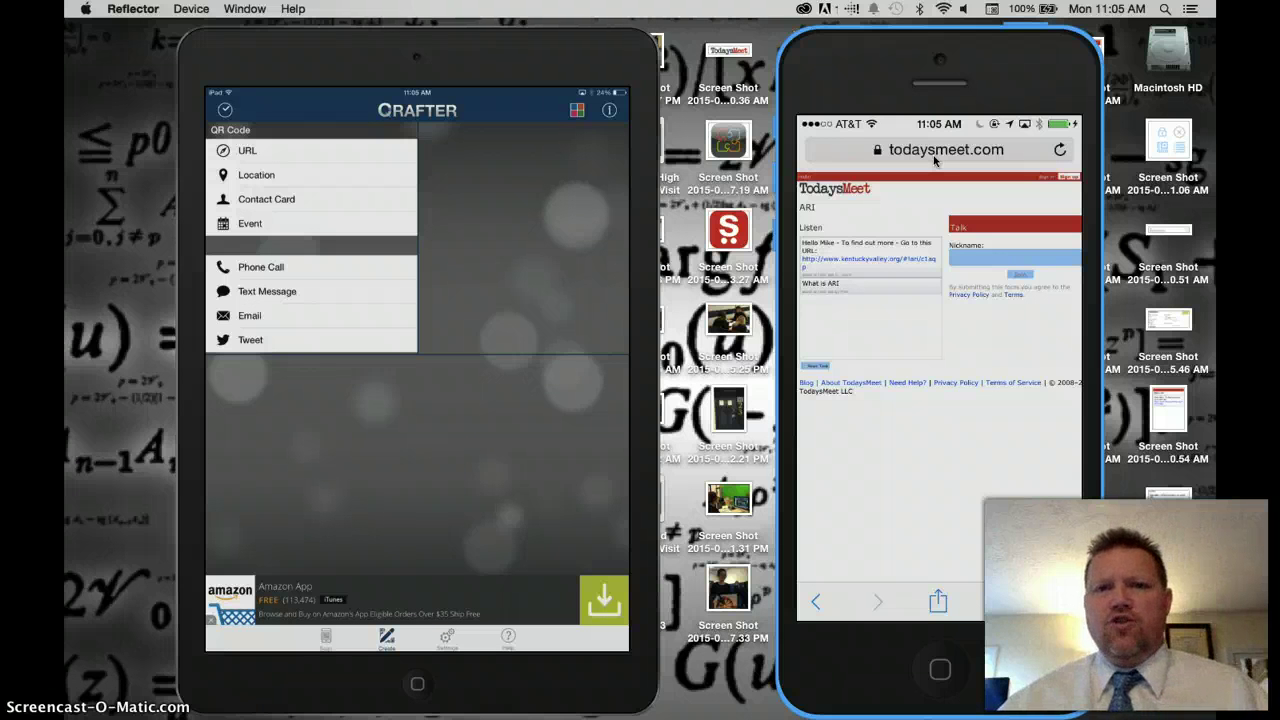
{"action": "mouse_move", "coordinate": [918, 80]}
{"action": "left_mouse_down"}
{"action": "mouse_move", "coordinate": [911, 57]}
{"action": "mouse_move", "coordinate": [923, 177]}
{"action": "mouse_move", "coordinate": [880, 405]}
{"action": "mouse_move", "coordinate": [443, 214]}
{"action": "mouse_move", "coordinate": [463, 377]}
{"action": "mouse_move", "coordinate": [400, 441]}
{"action": "left_mouse_up"}
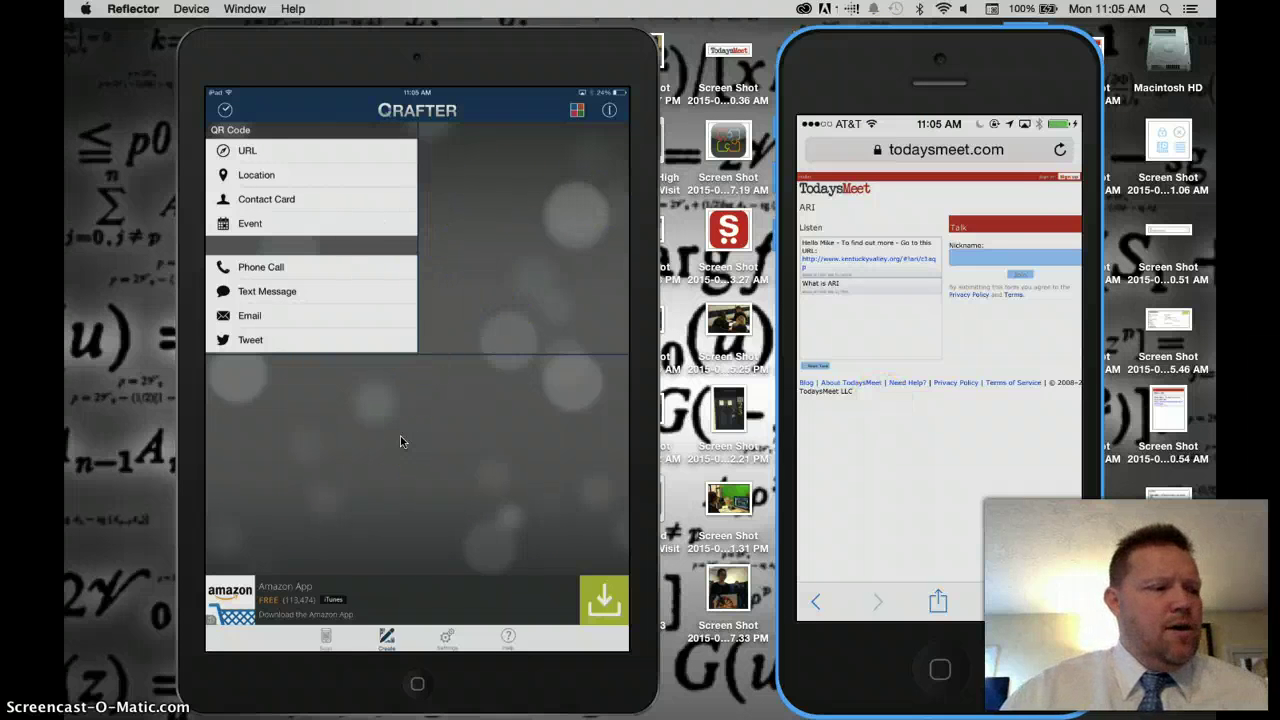
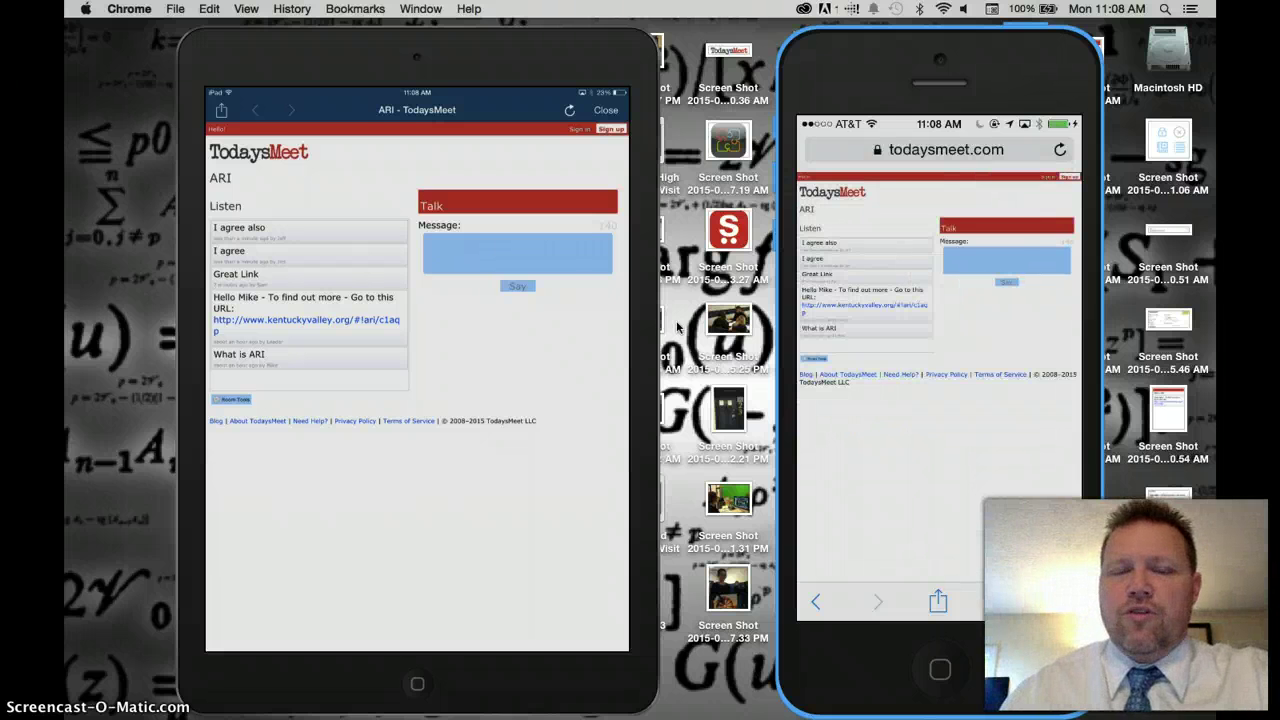
Step: Switch to Safari, load the jacksonind.kyschools.us home page in a new tab and open its TodaysMeet page
{"action": "mouse_move", "coordinate": [625, 712]}
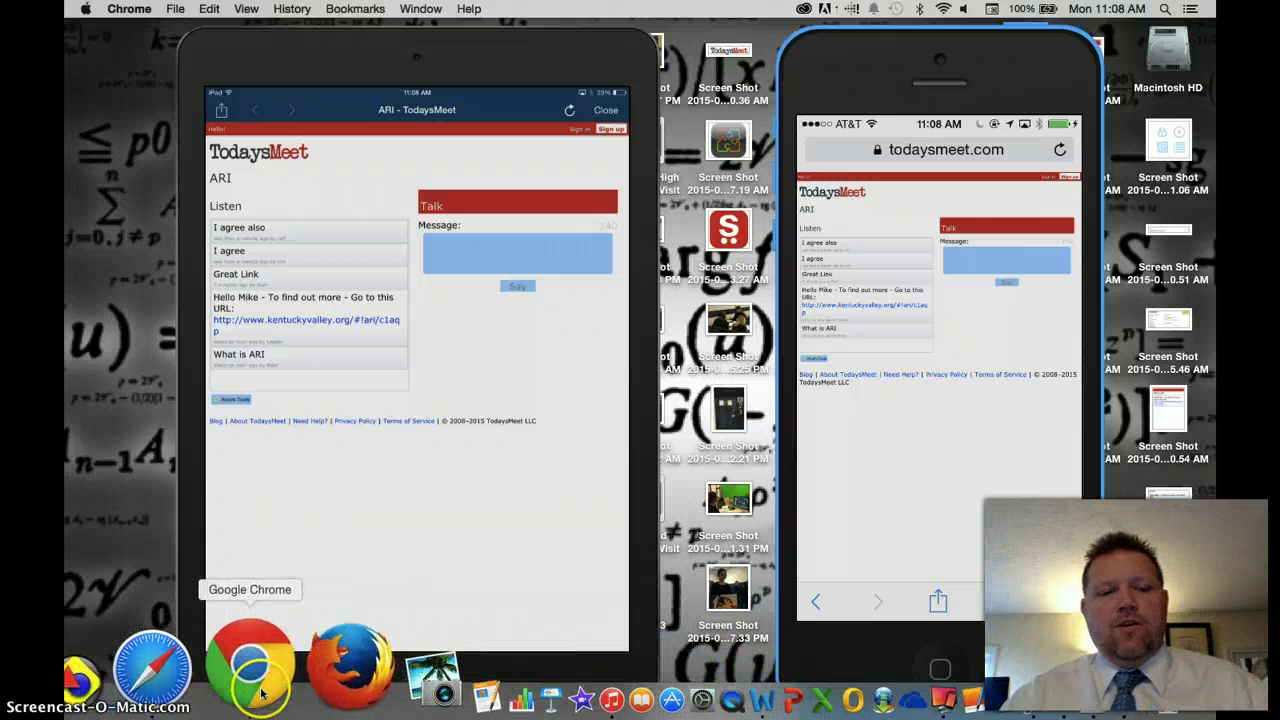
{"action": "left_click", "coordinate": [230, 693]}
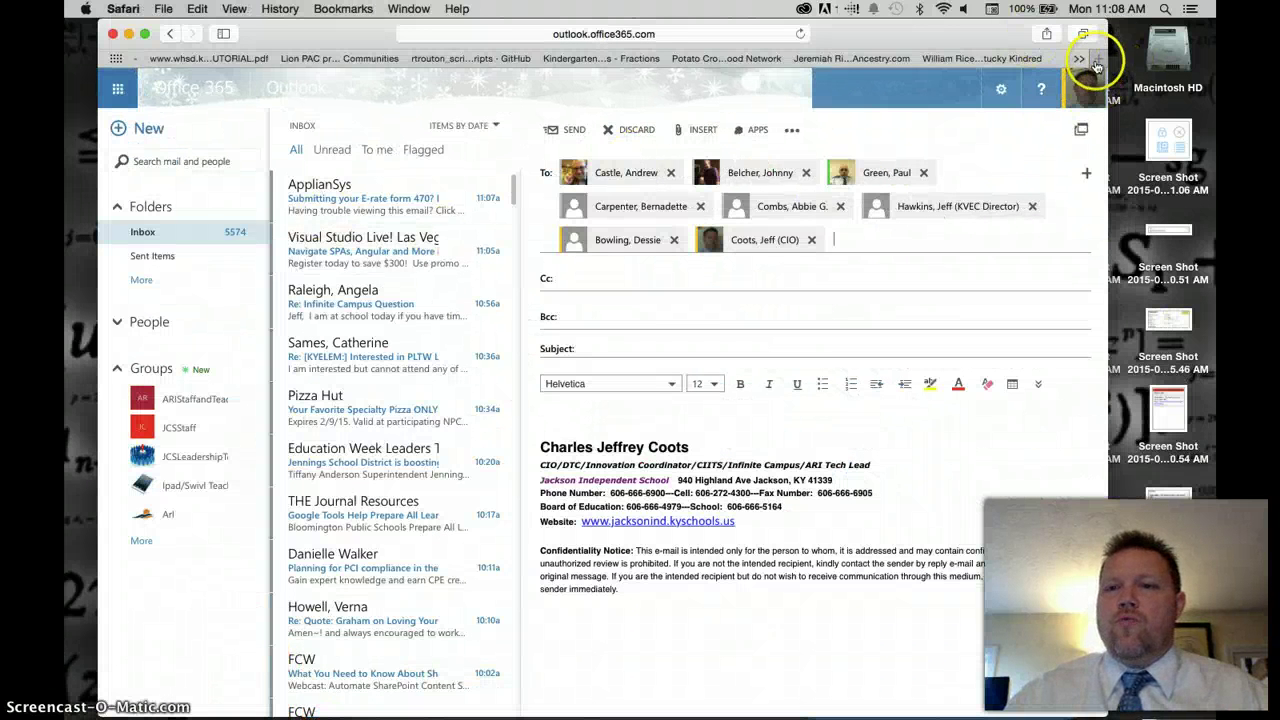
{"action": "key", "text": "super+t"}
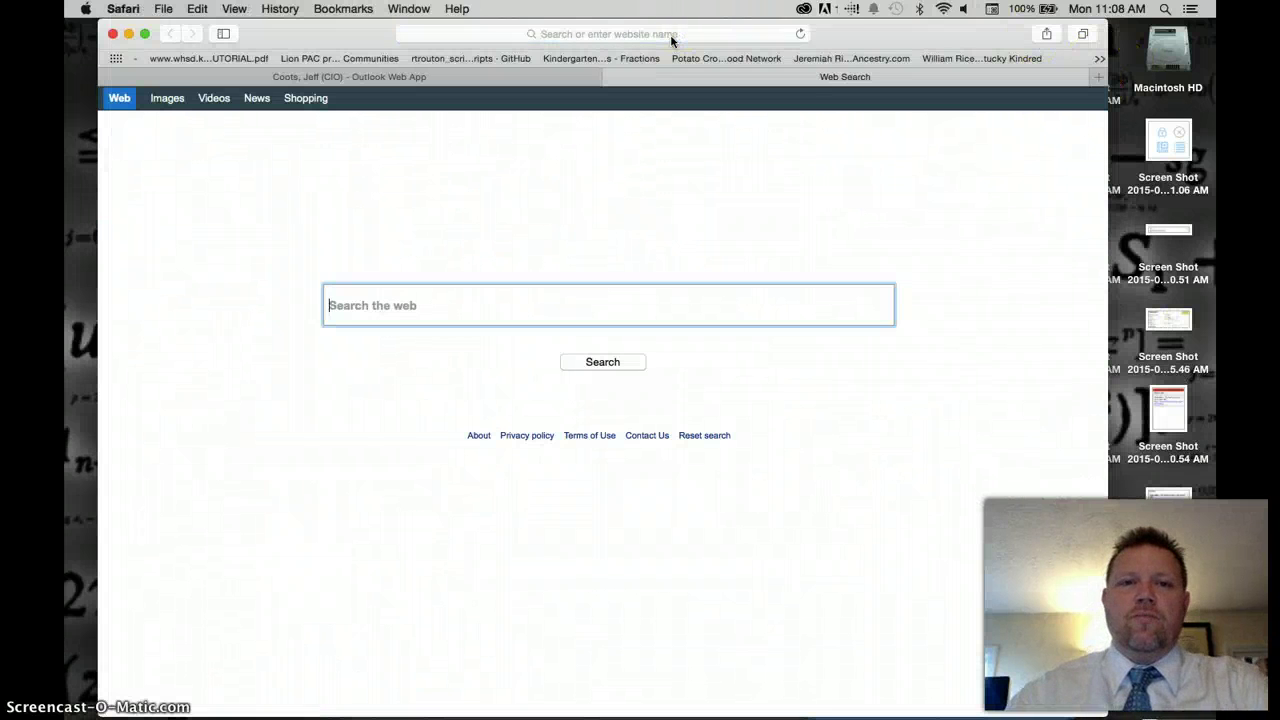
{"action": "left_click", "coordinate": [671, 34]}
{"action": "type", "text": "jack"}
{"action": "key", "text": "Return"}
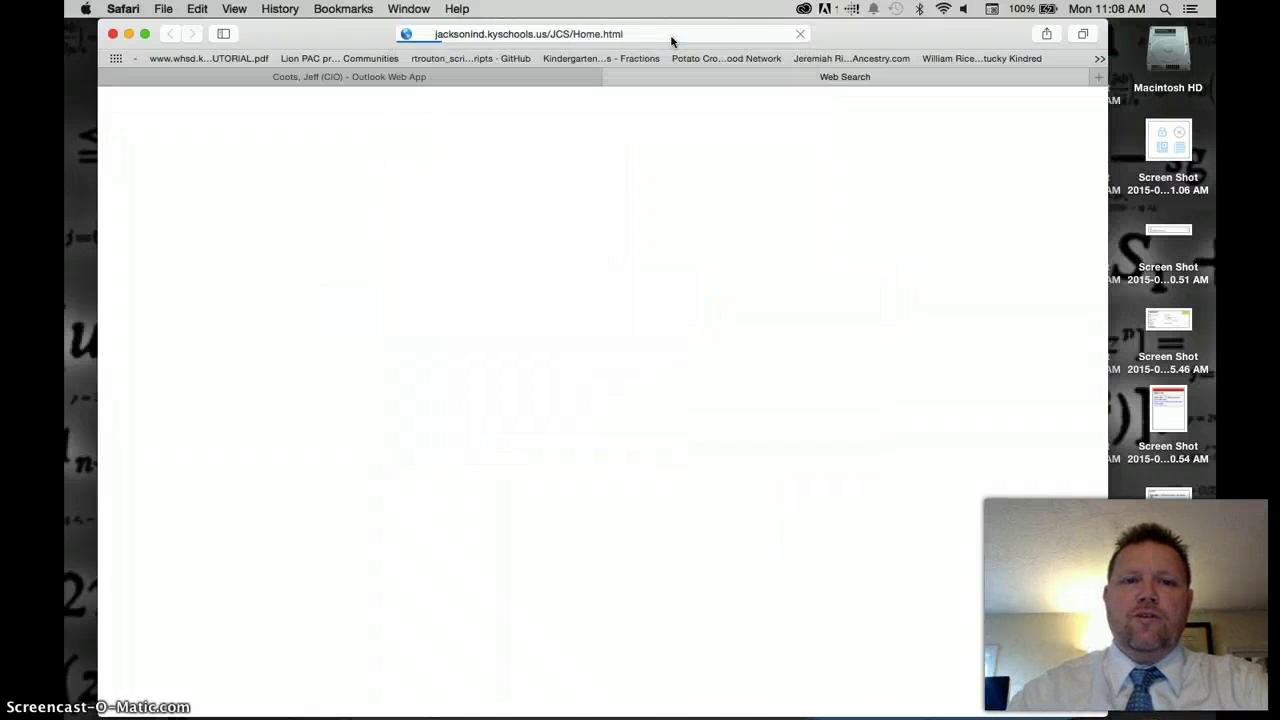
{"action": "scroll", "coordinate": [480, 389], "scroll_direction": "down", "scroll_amount": 10}
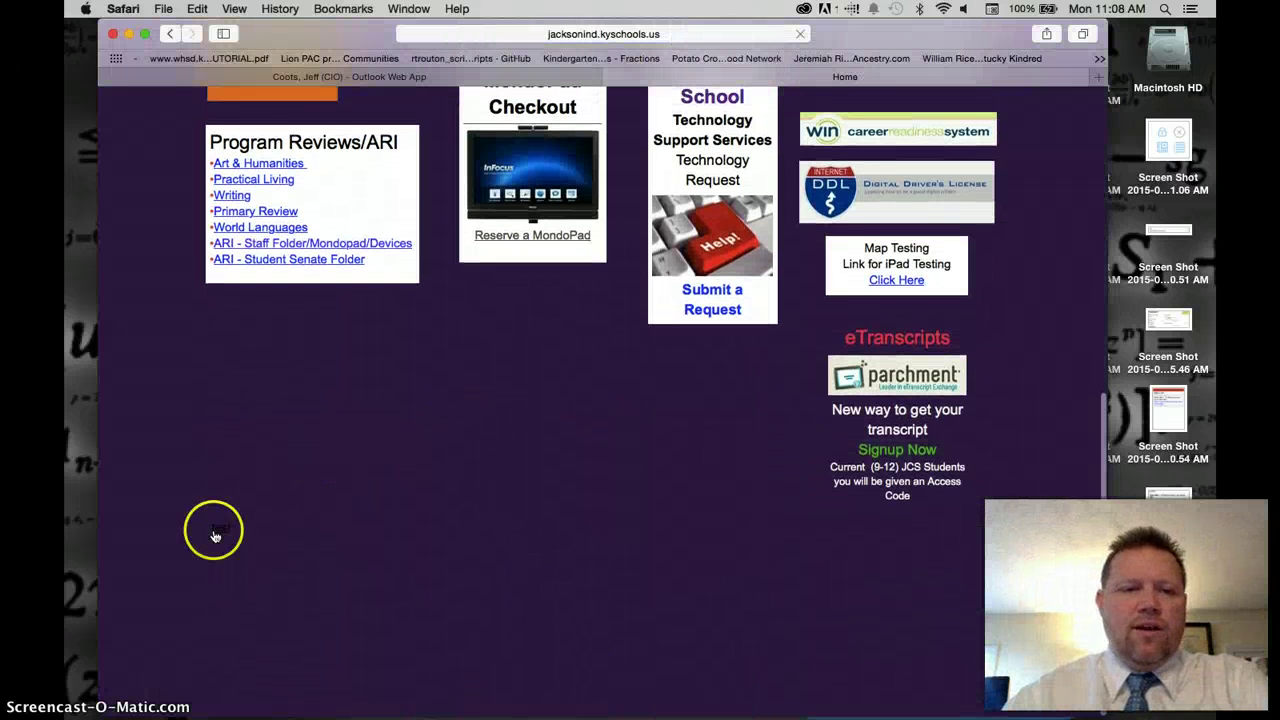
{"action": "left_click", "coordinate": [220, 537]}
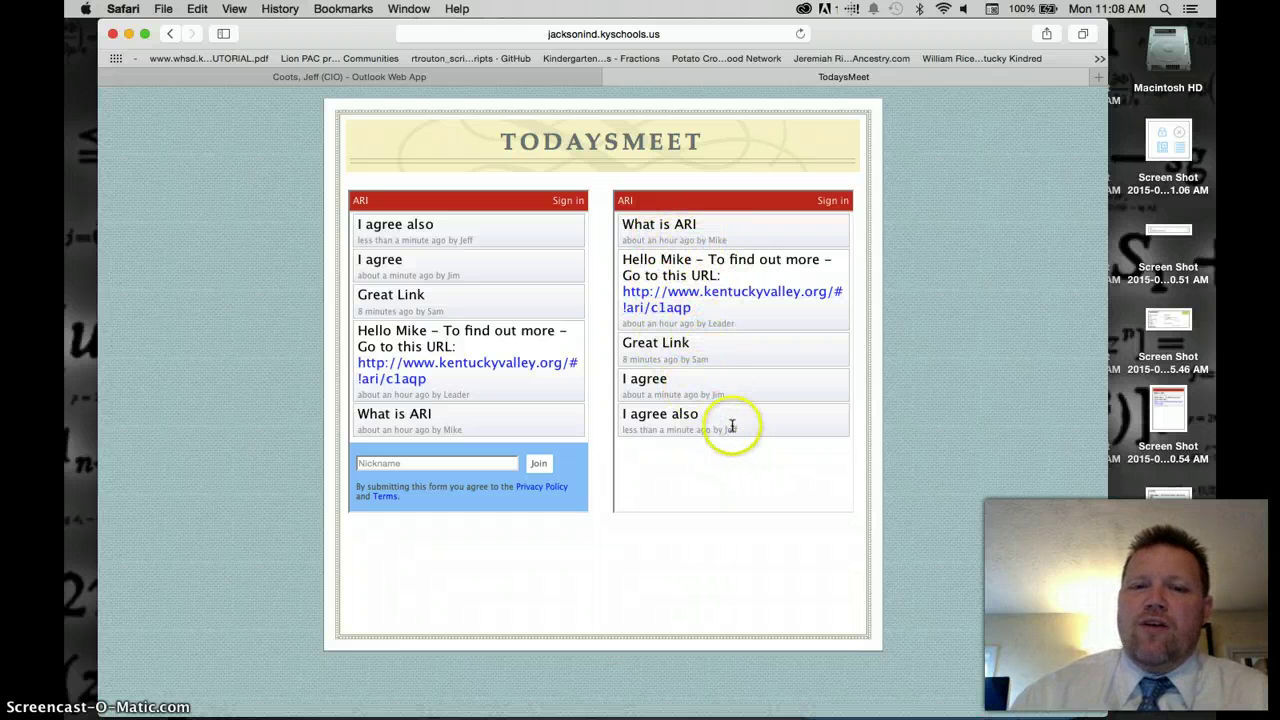
Step: Sign in to the embedded ARI live stream with the saved e-mail and password, always allowing Safari keychain access, and select the nickname field
{"action": "left_click", "coordinate": [569, 201]}
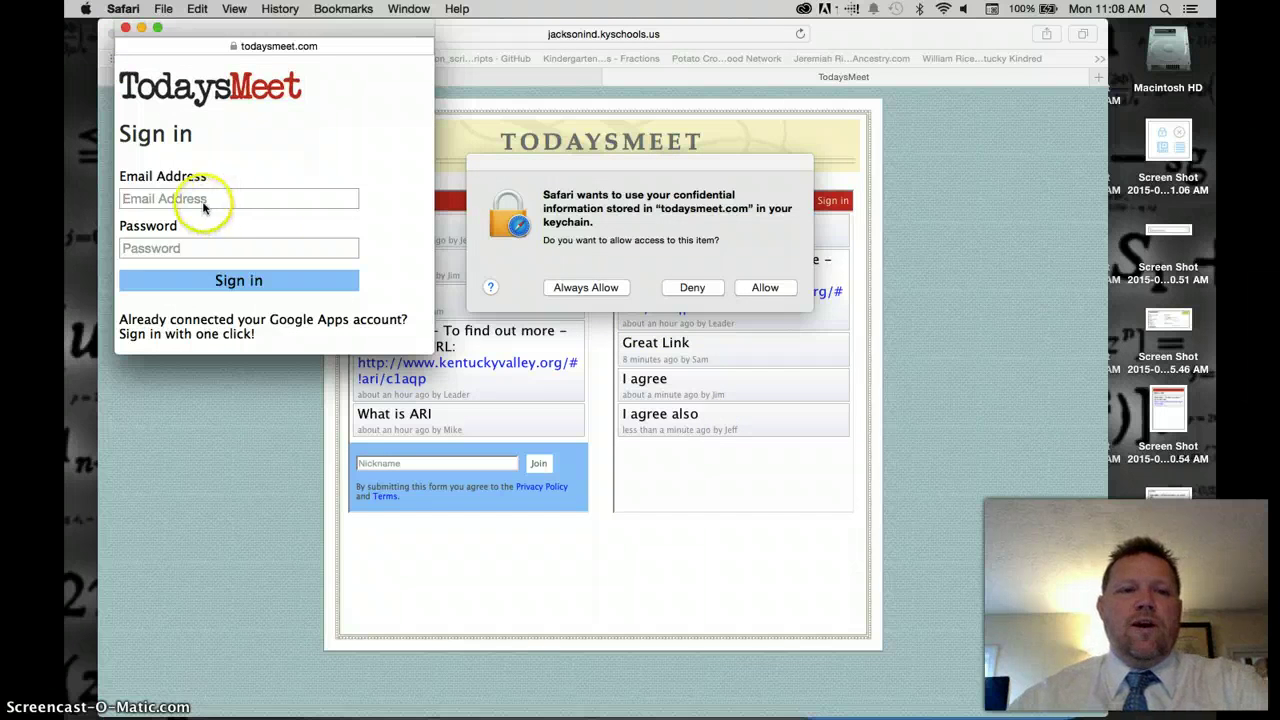
{"action": "left_click", "coordinate": [607, 290]}
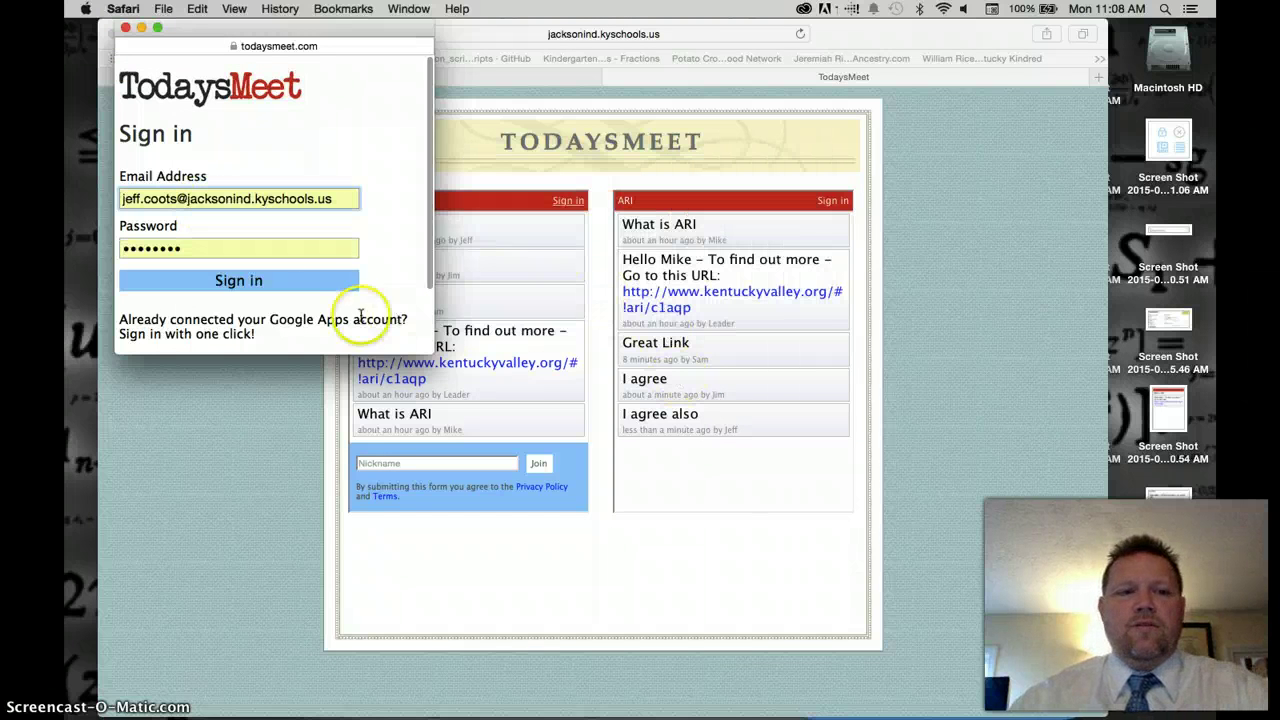
{"action": "left_click", "coordinate": [306, 279]}
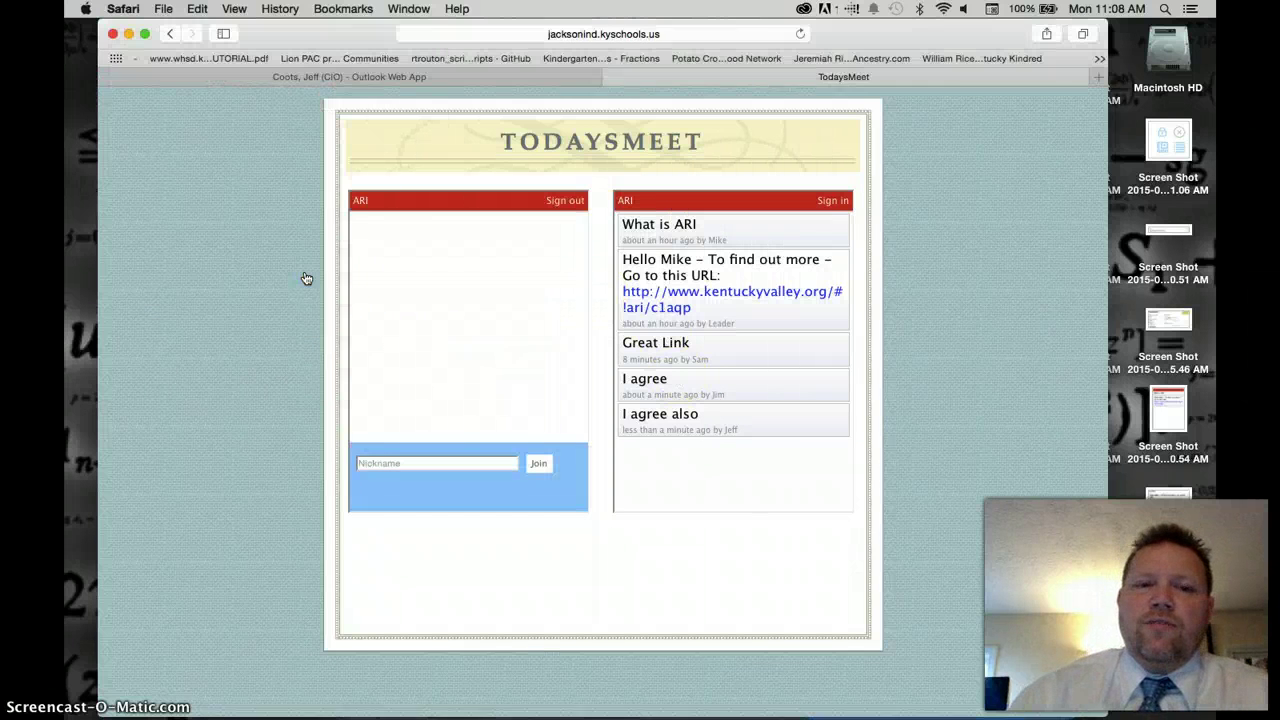
{"action": "left_click", "coordinate": [470, 466]}
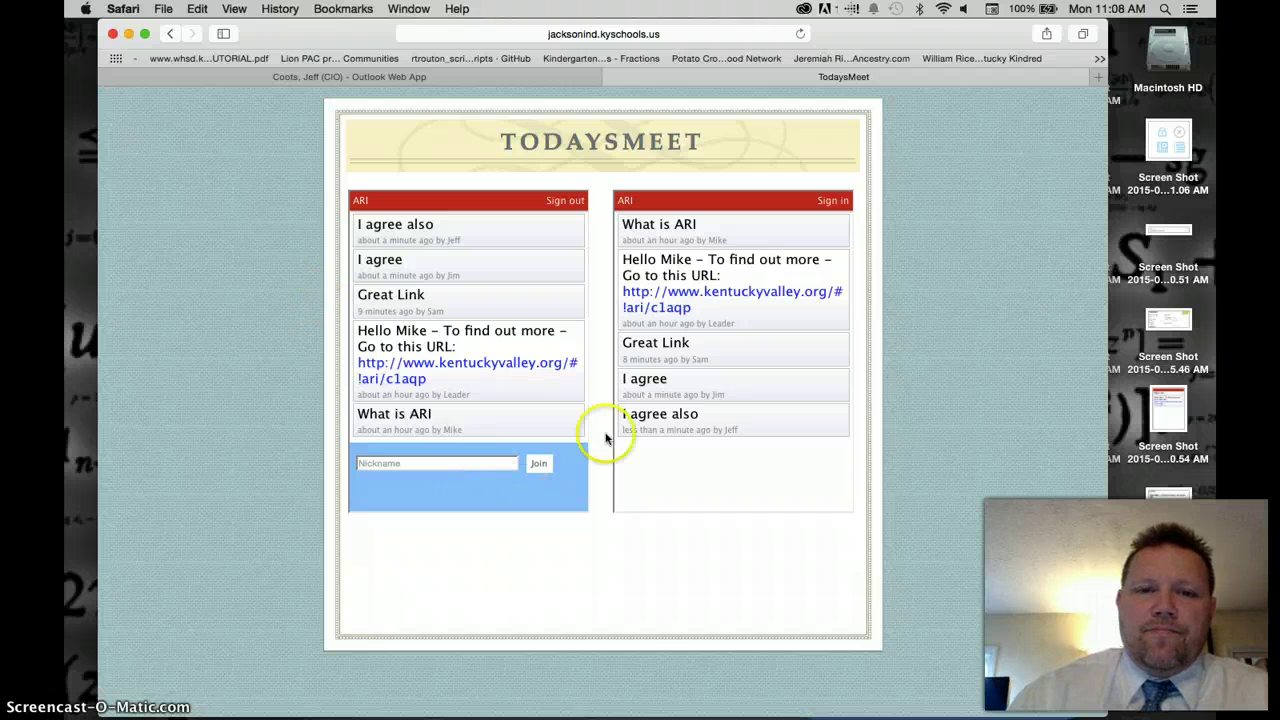
{"action": "left_click", "coordinate": [466, 460]}
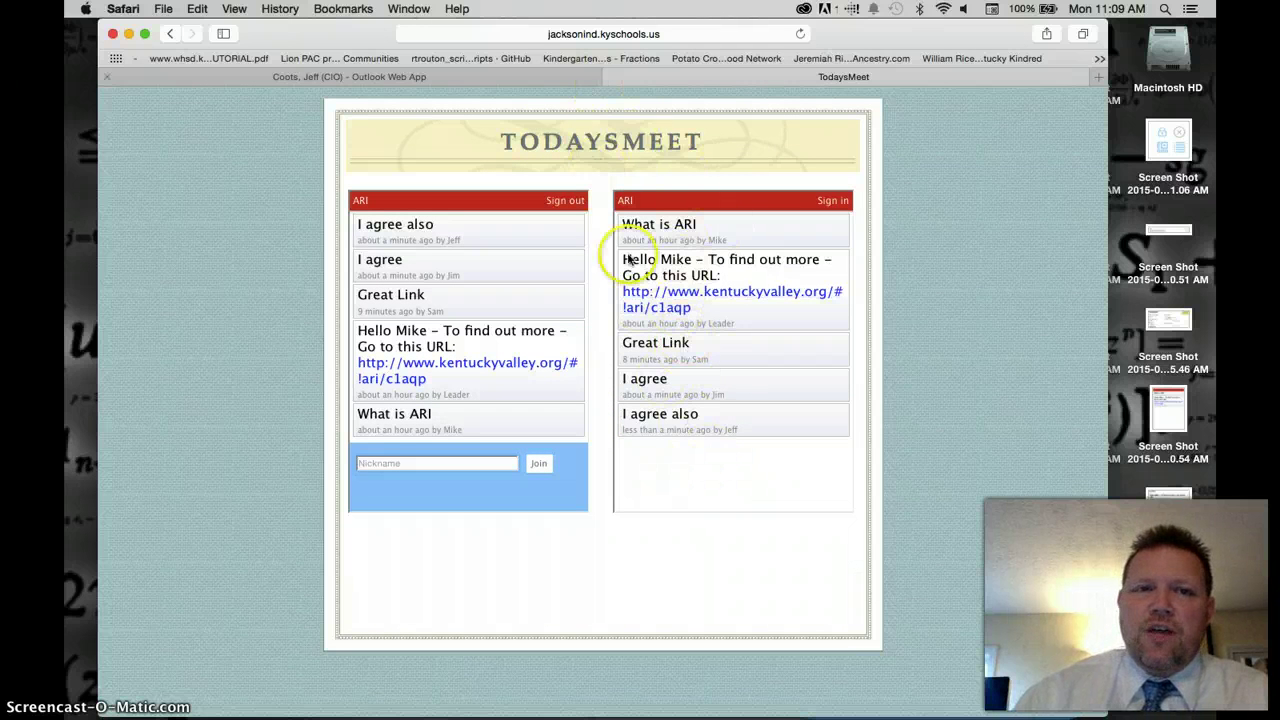
Step: Minimize Safari, switch back to Chrome and return from the QR code to the ARI room page
{"action": "left_click", "coordinate": [128, 34]}
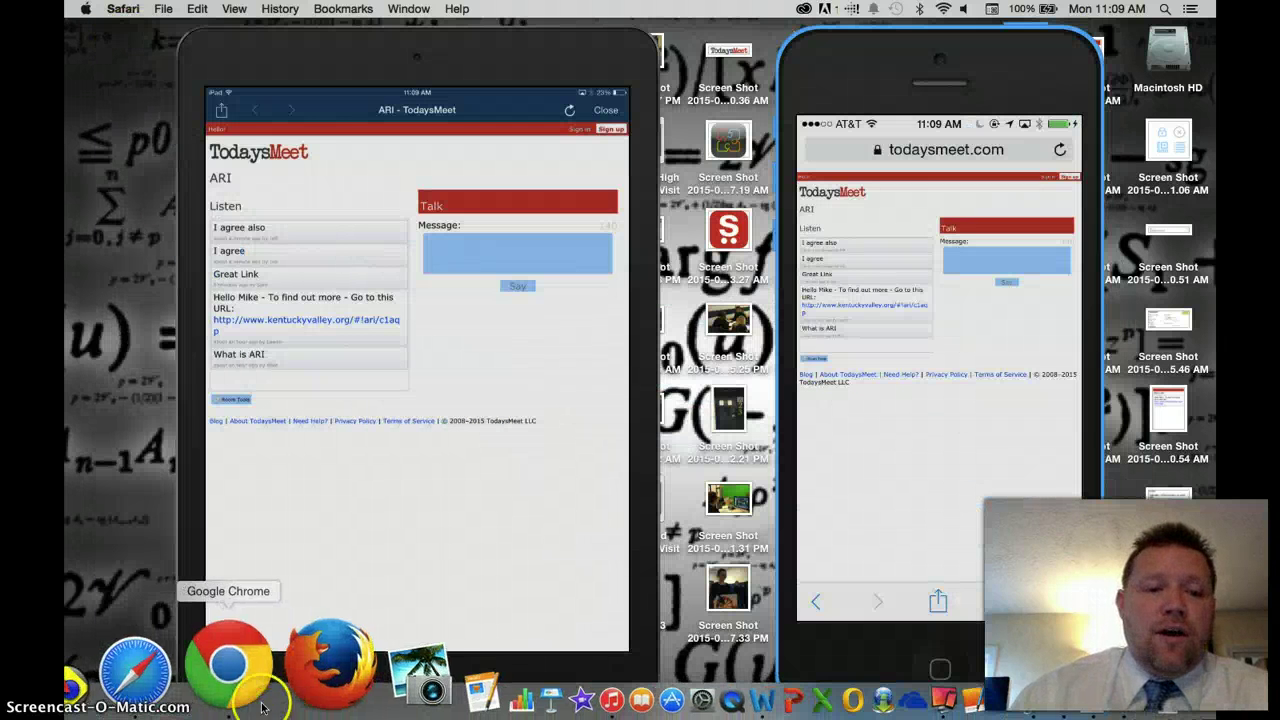
{"action": "left_click", "coordinate": [258, 668]}
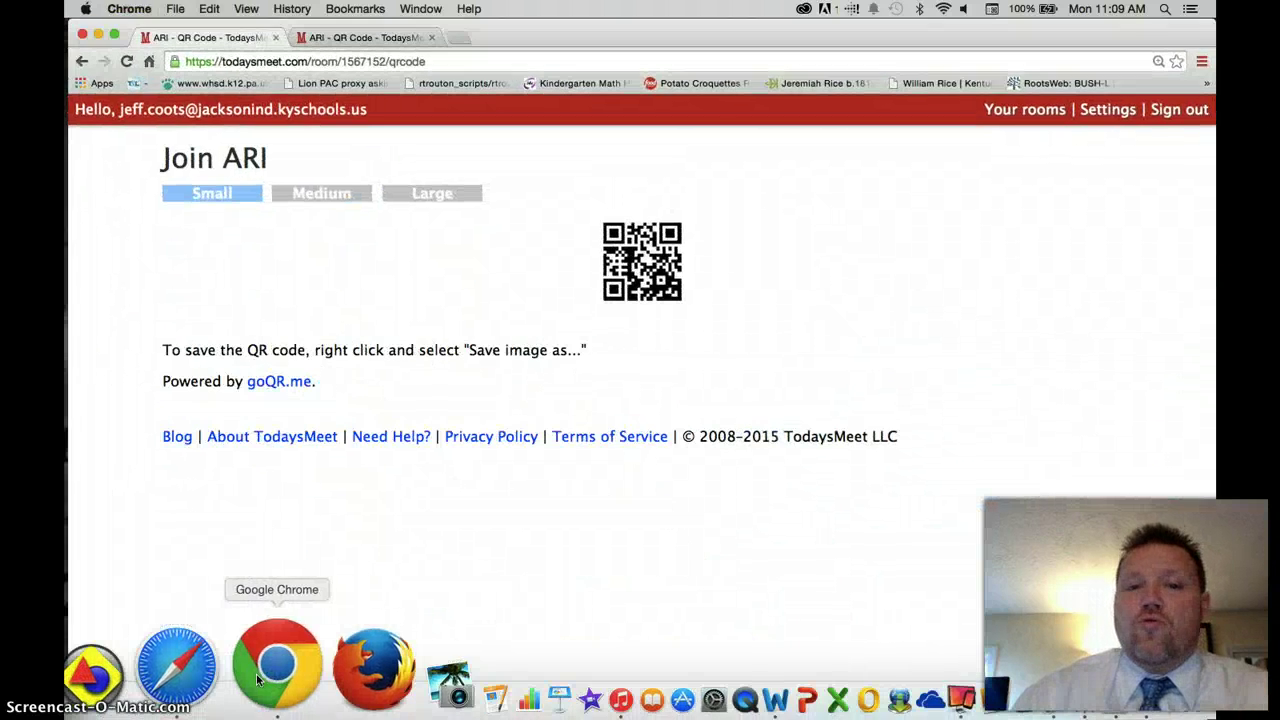
{"action": "left_click", "coordinate": [82, 61]}
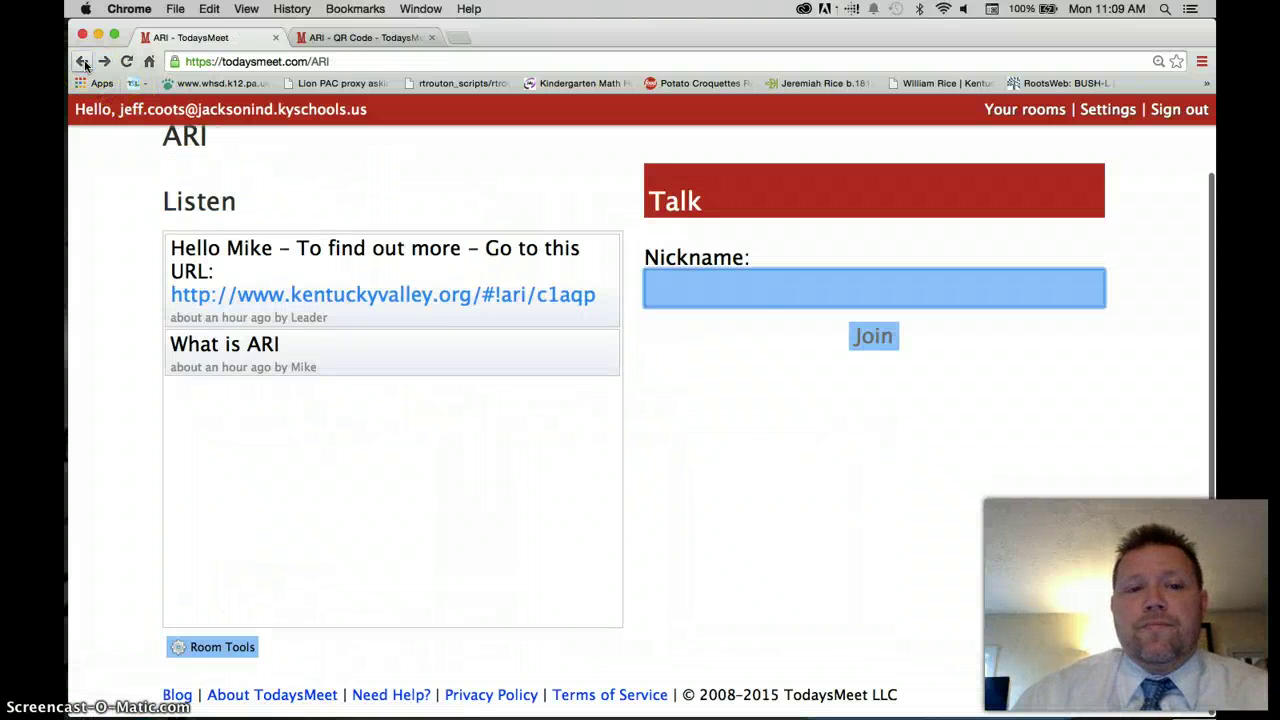
Step: Open the ARI room tools, review the share link, embed and transcript options, and close the tools
{"action": "left_click", "coordinate": [204, 647]}
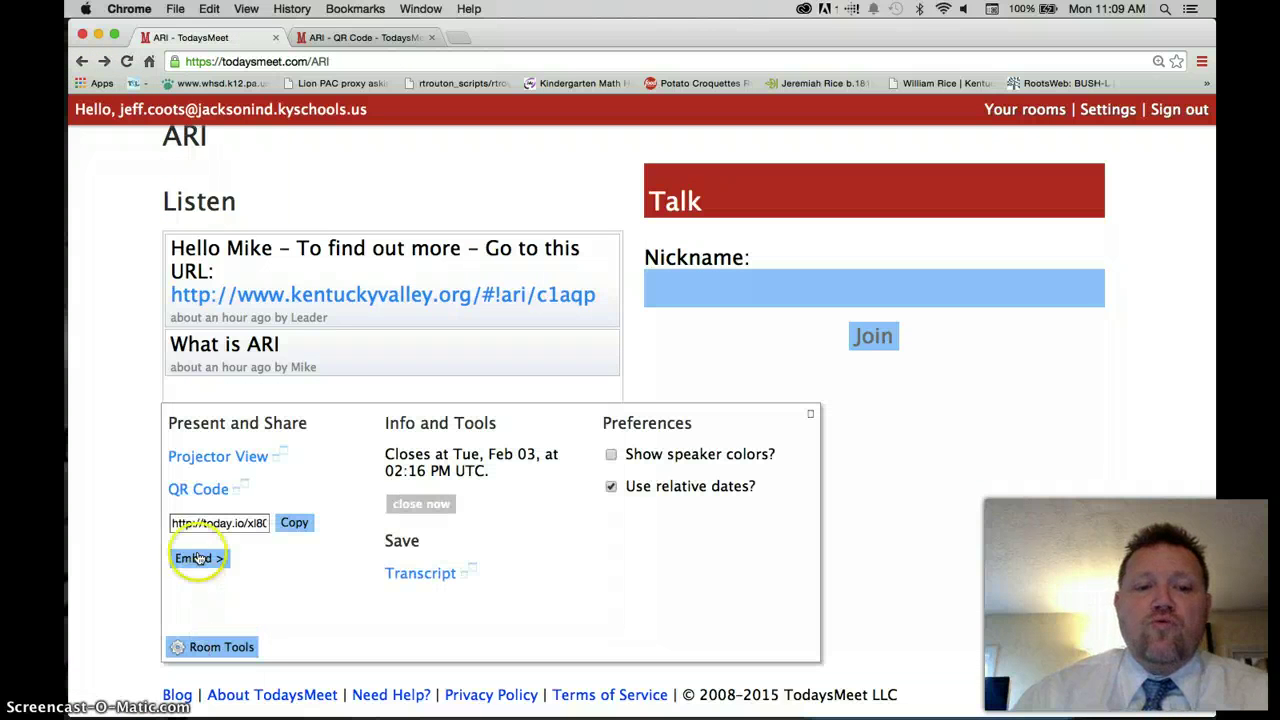
{"action": "left_click", "coordinate": [294, 523]}
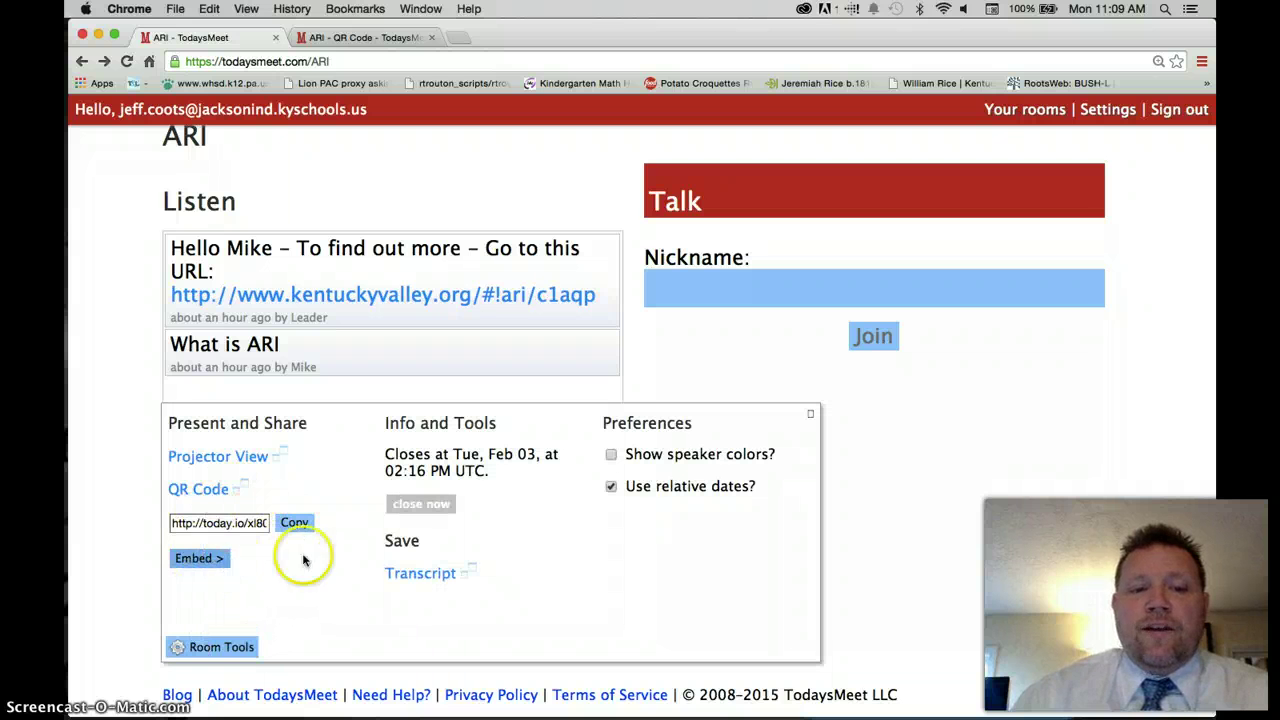
{"action": "left_click", "coordinate": [421, 578]}
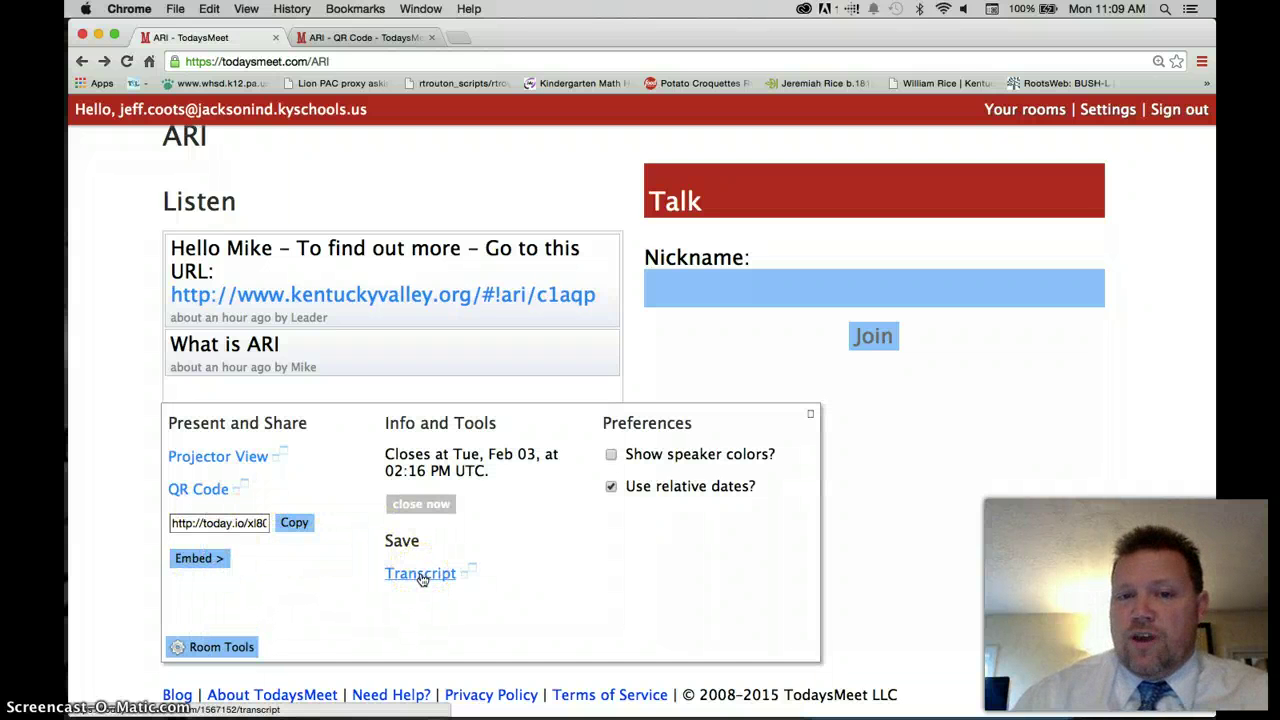
{"action": "left_click", "coordinate": [977, 523]}
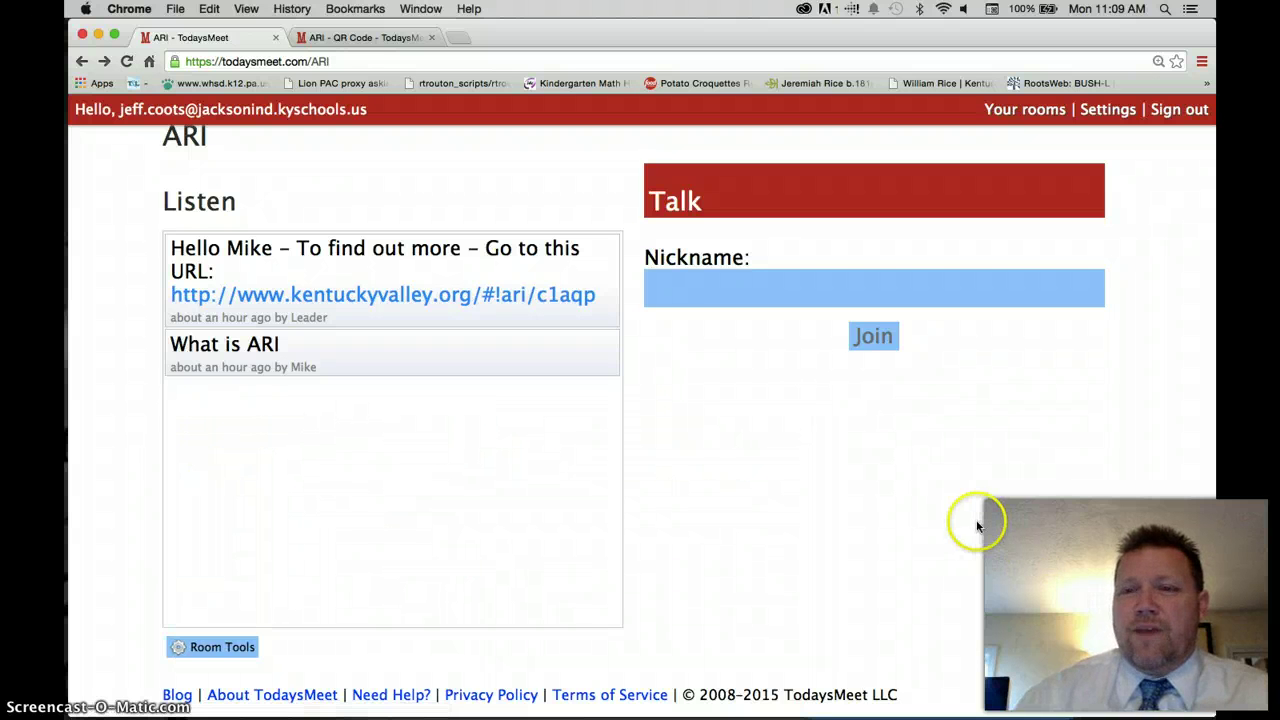
Step: Go to the list of your rooms and examine the ARI room's visibility and close options
{"action": "left_click", "coordinate": [1045, 112]}
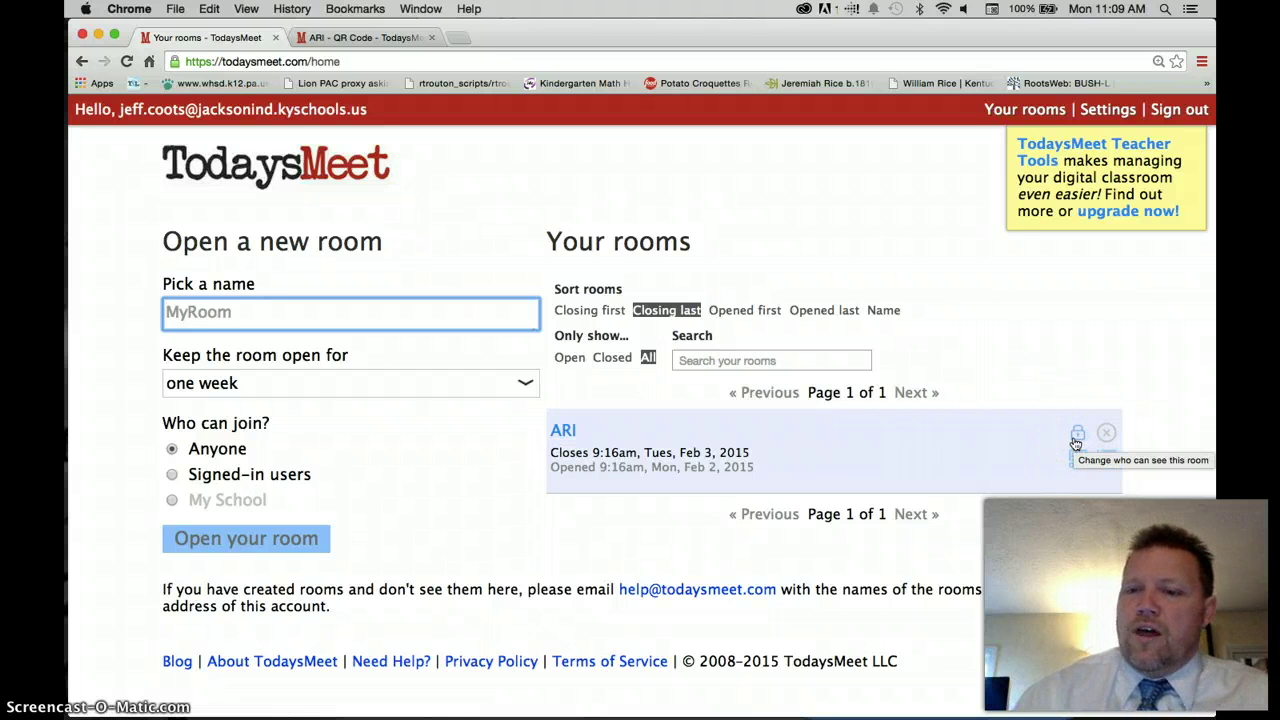
{"action": "left_click", "coordinate": [1110, 440]}
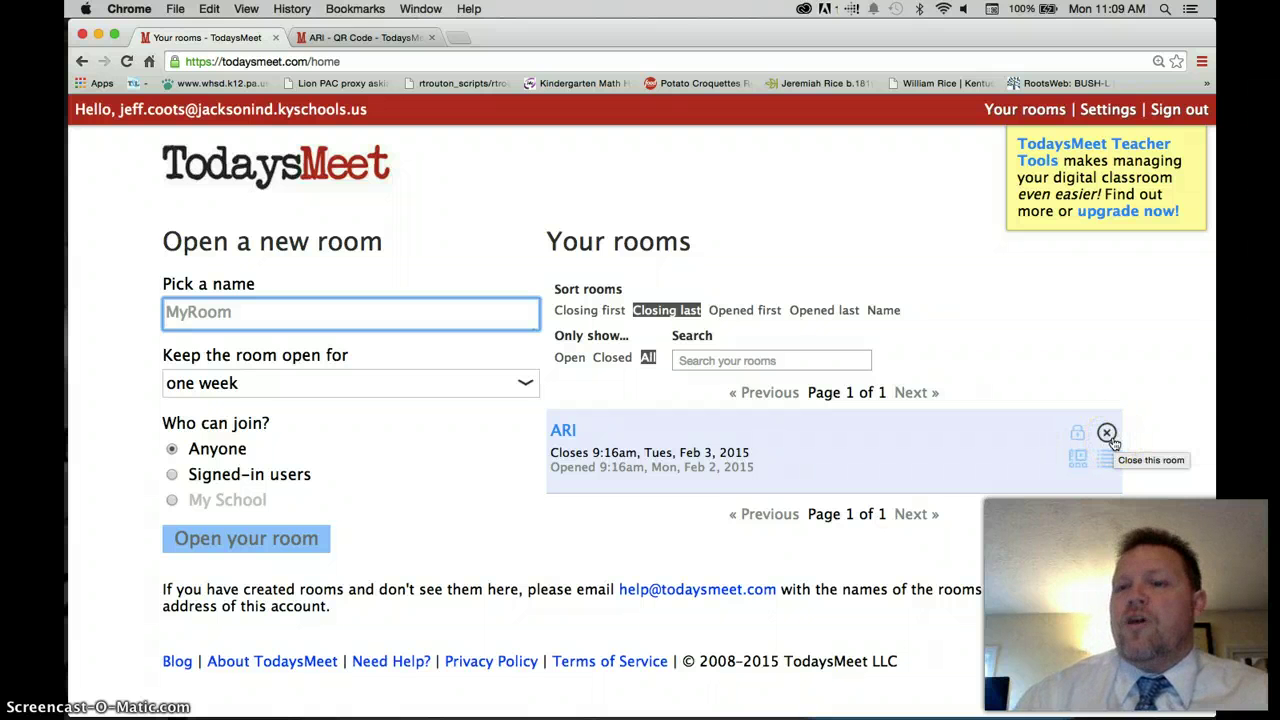
Step: Examine the ARI room's QR code and transcript options in the list of rooms
{"action": "left_click", "coordinate": [1082, 460]}
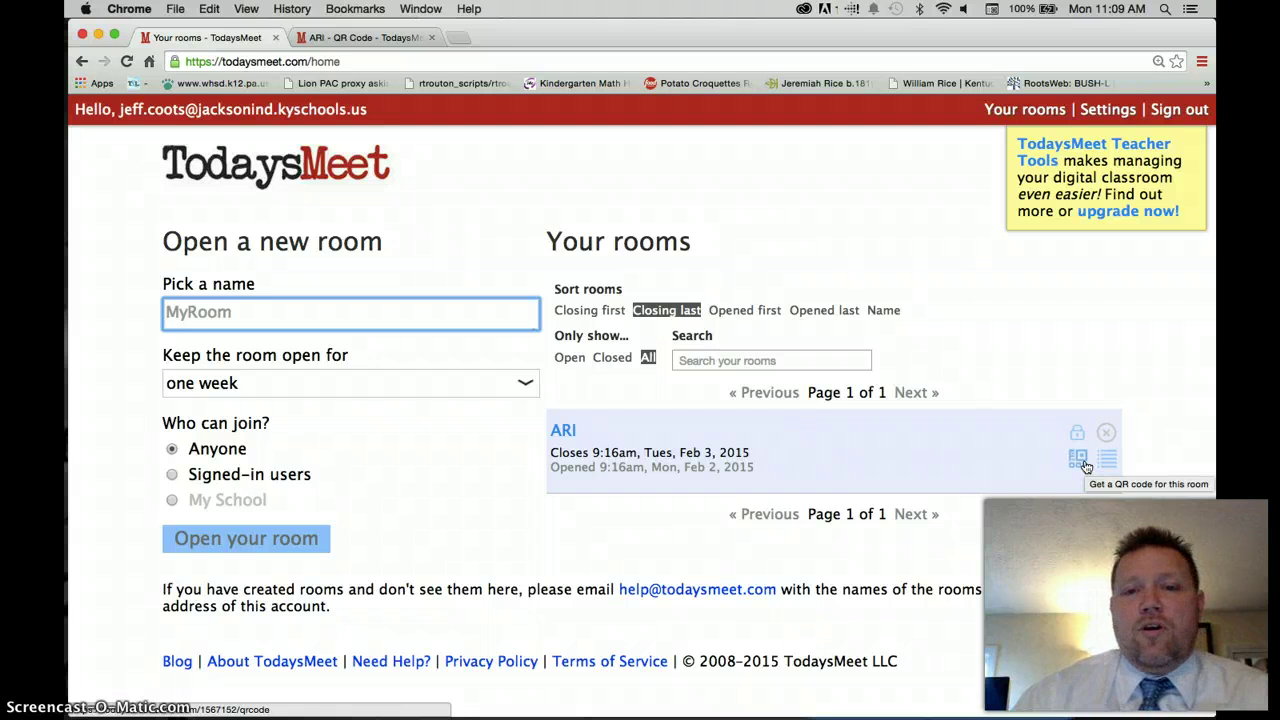
{"action": "left_click", "coordinate": [1109, 469]}
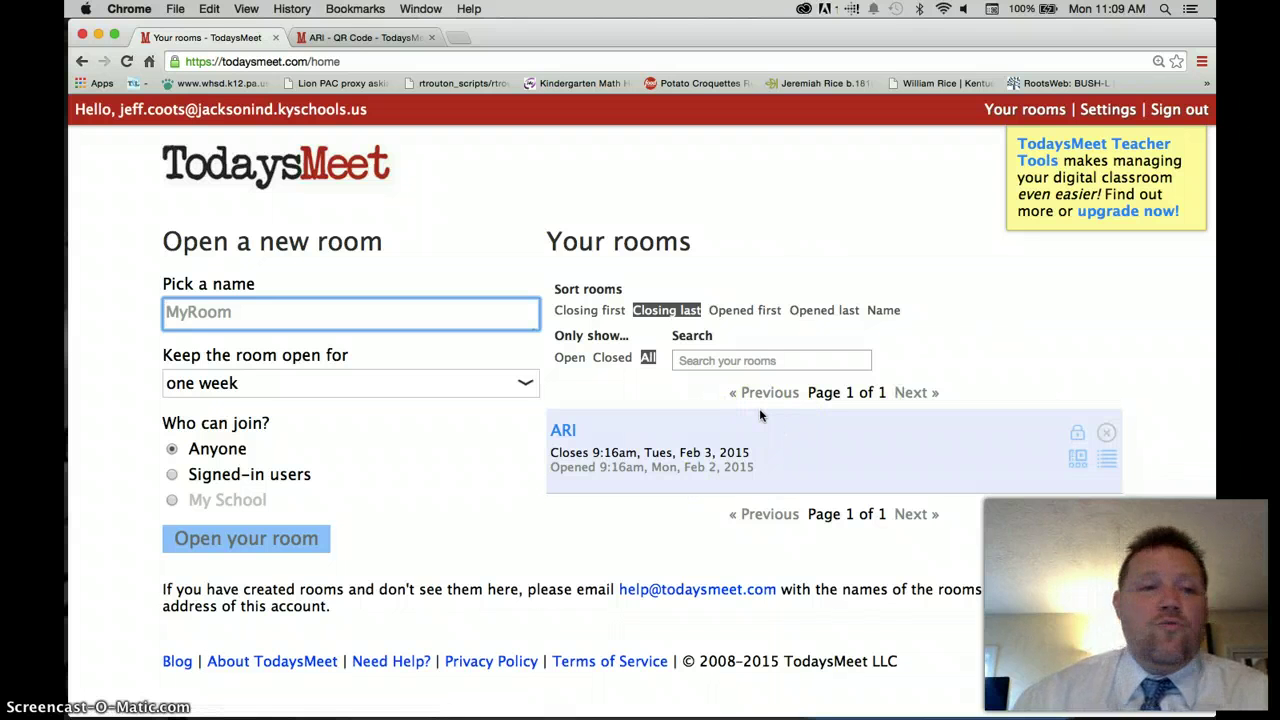
Step: Open the TodaysMeet Teacher Tools page and read through the transcripts, pause, My School, mute and topics features
{"action": "left_click", "coordinate": [1022, 160]}
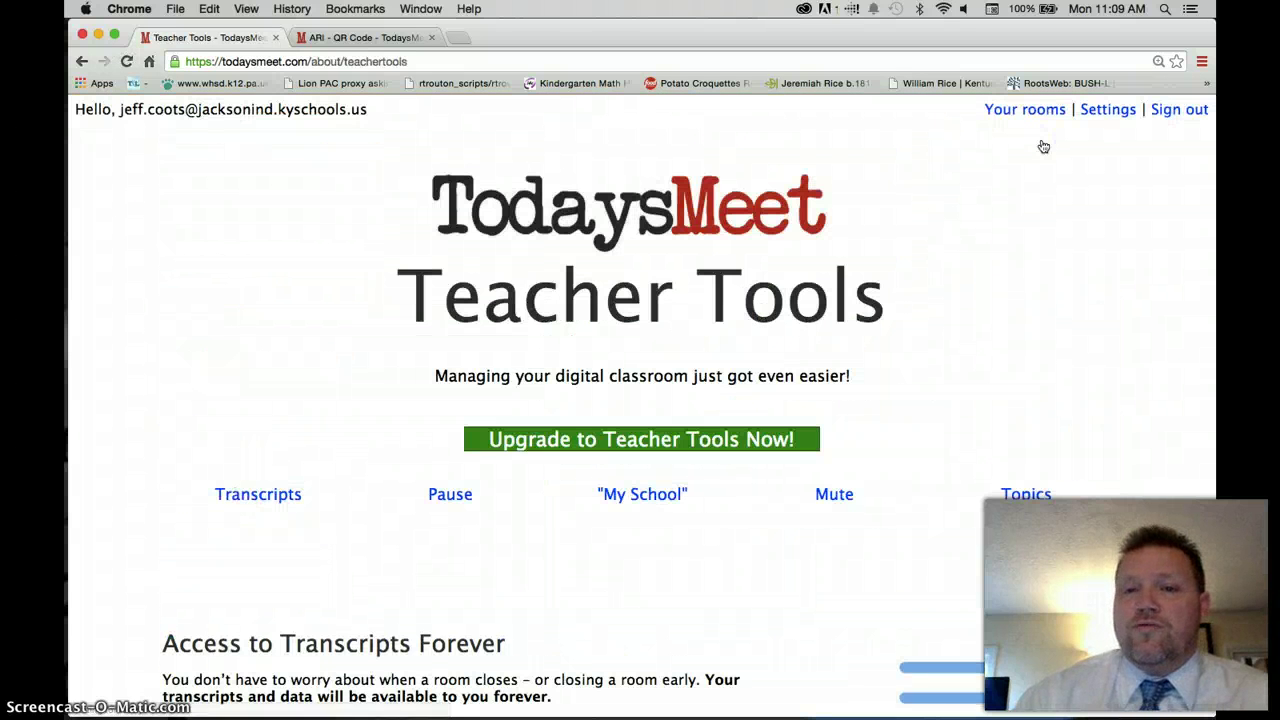
{"action": "scroll", "coordinate": [1043, 147], "scroll_direction": "down", "scroll_amount": 5}
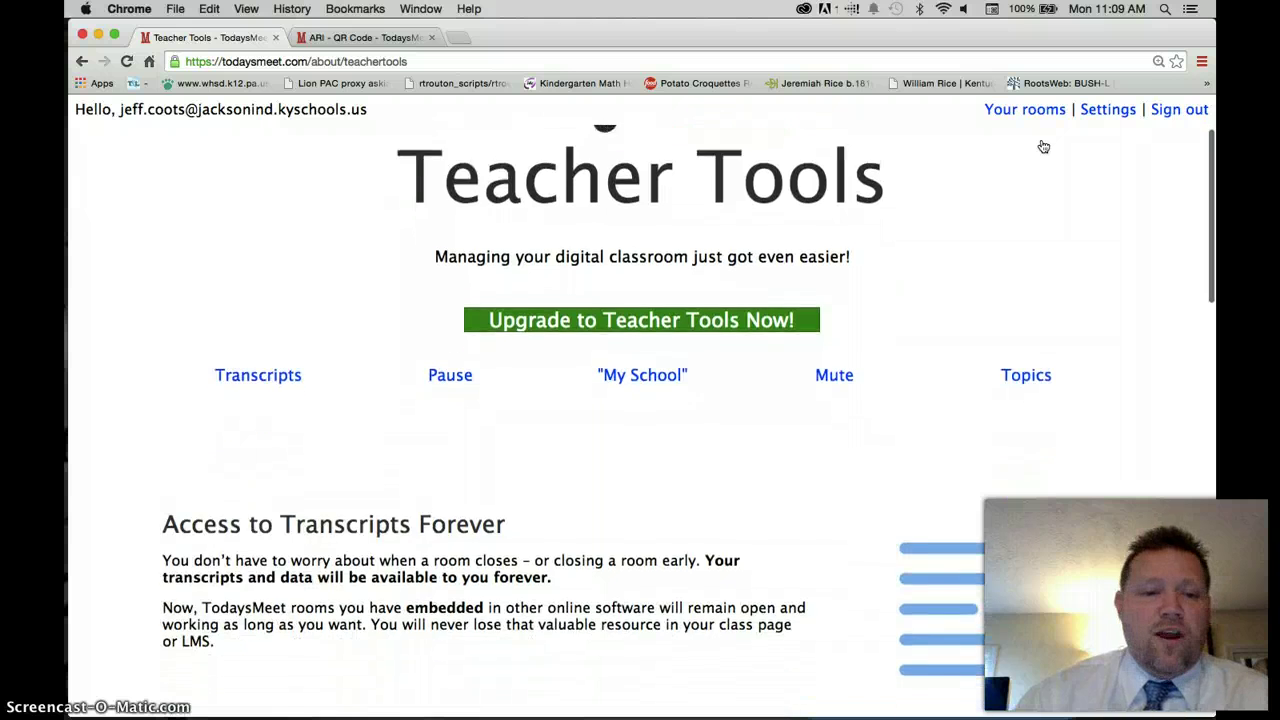
{"action": "scroll", "coordinate": [1043, 147], "scroll_direction": "down", "scroll_amount": 3}
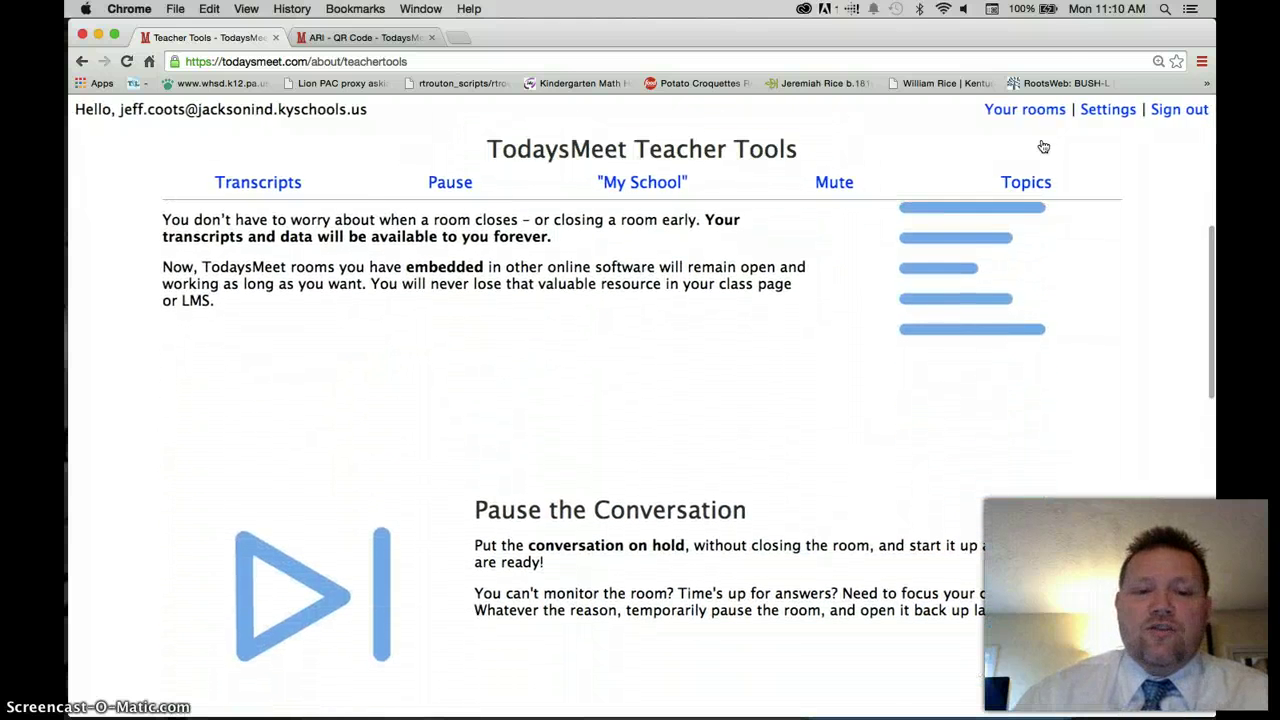
{"action": "left_click", "coordinate": [1030, 67]}
{"action": "scroll", "coordinate": [944, 175], "scroll_direction": "down", "scroll_amount": 5}
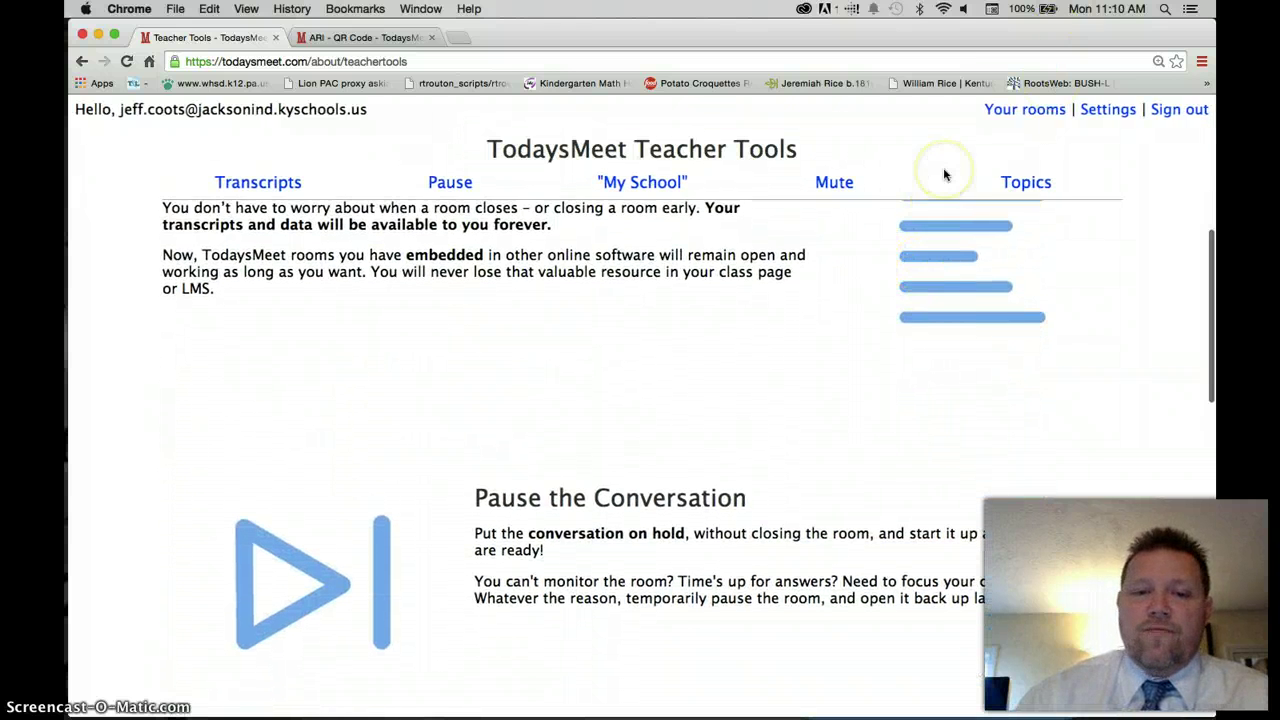
{"action": "scroll", "coordinate": [944, 175], "scroll_direction": "down", "scroll_amount": 4}
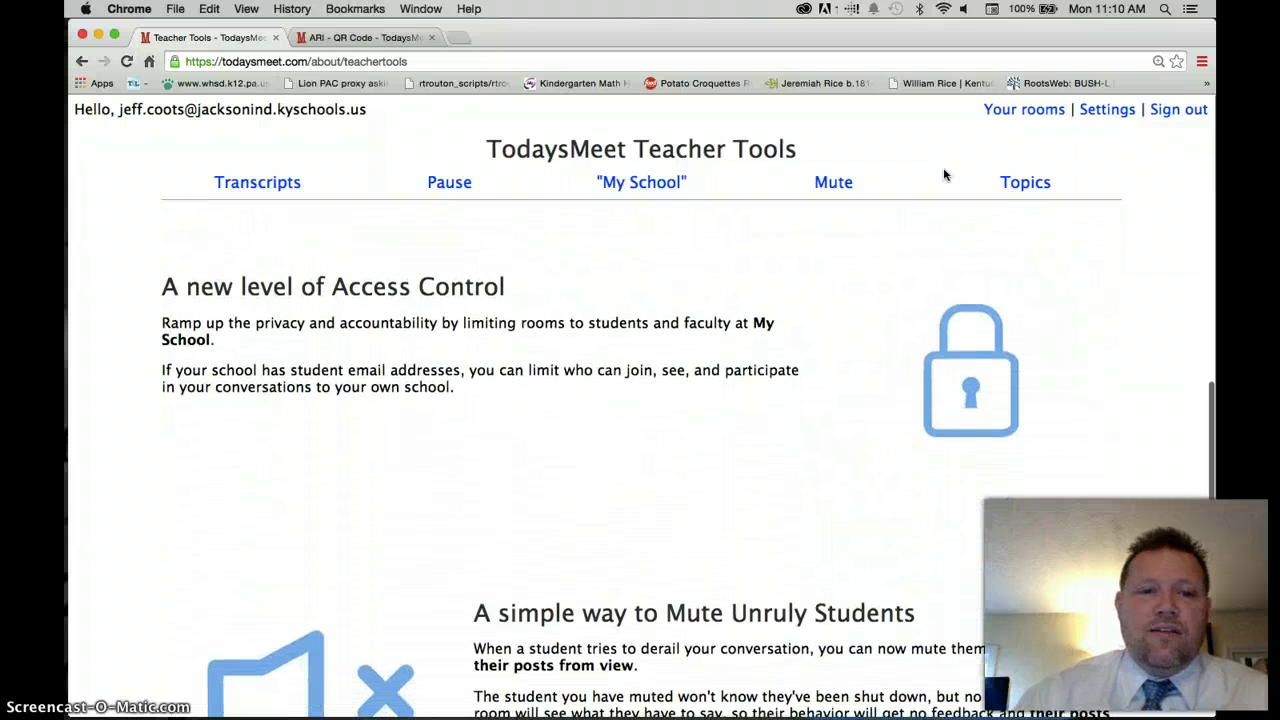
{"action": "scroll", "coordinate": [778, 411], "scroll_direction": "down", "scroll_amount": 5}
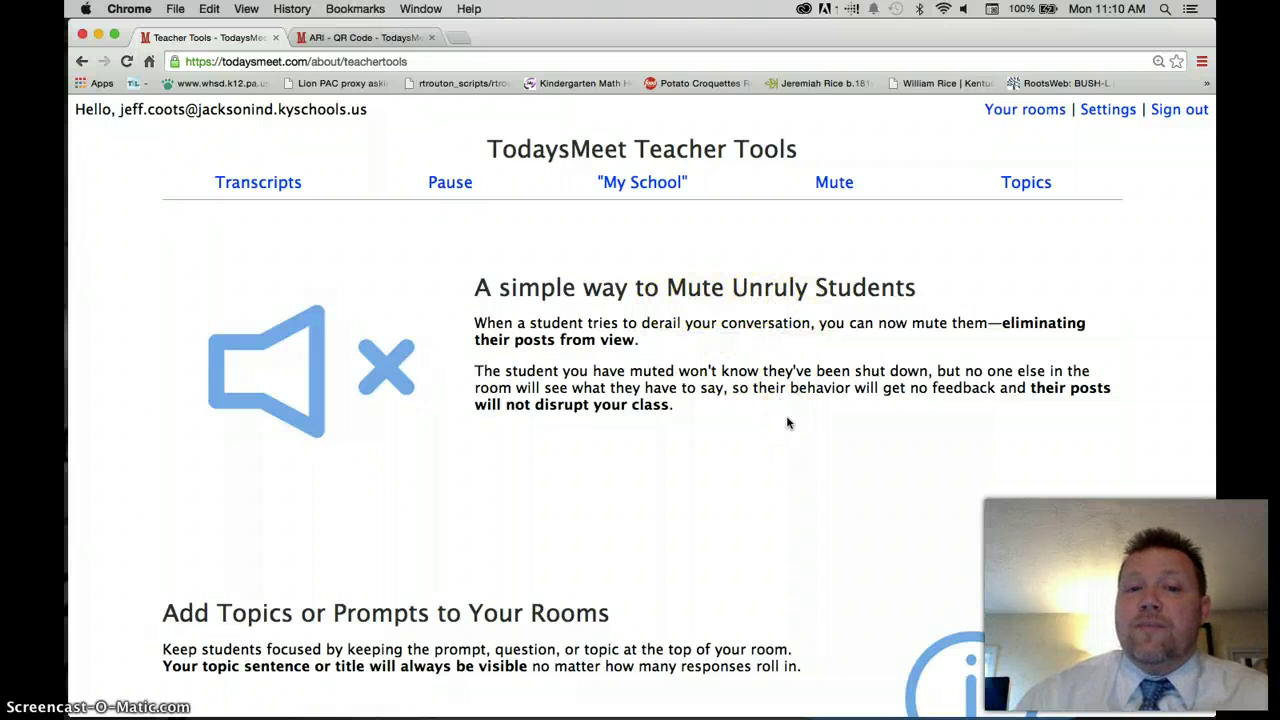
{"action": "scroll", "coordinate": [793, 401], "scroll_direction": "down", "scroll_amount": 4}
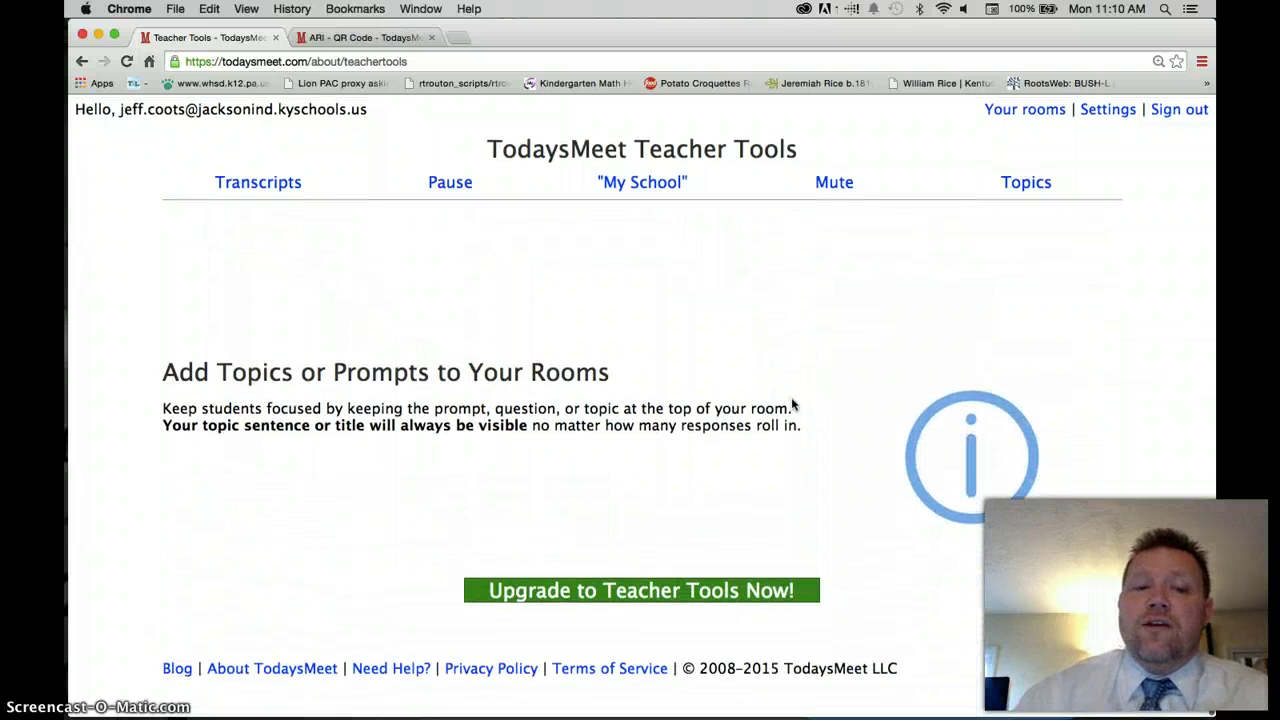
{"action": "scroll", "coordinate": [792, 404], "scroll_direction": "up", "scroll_amount": 1}
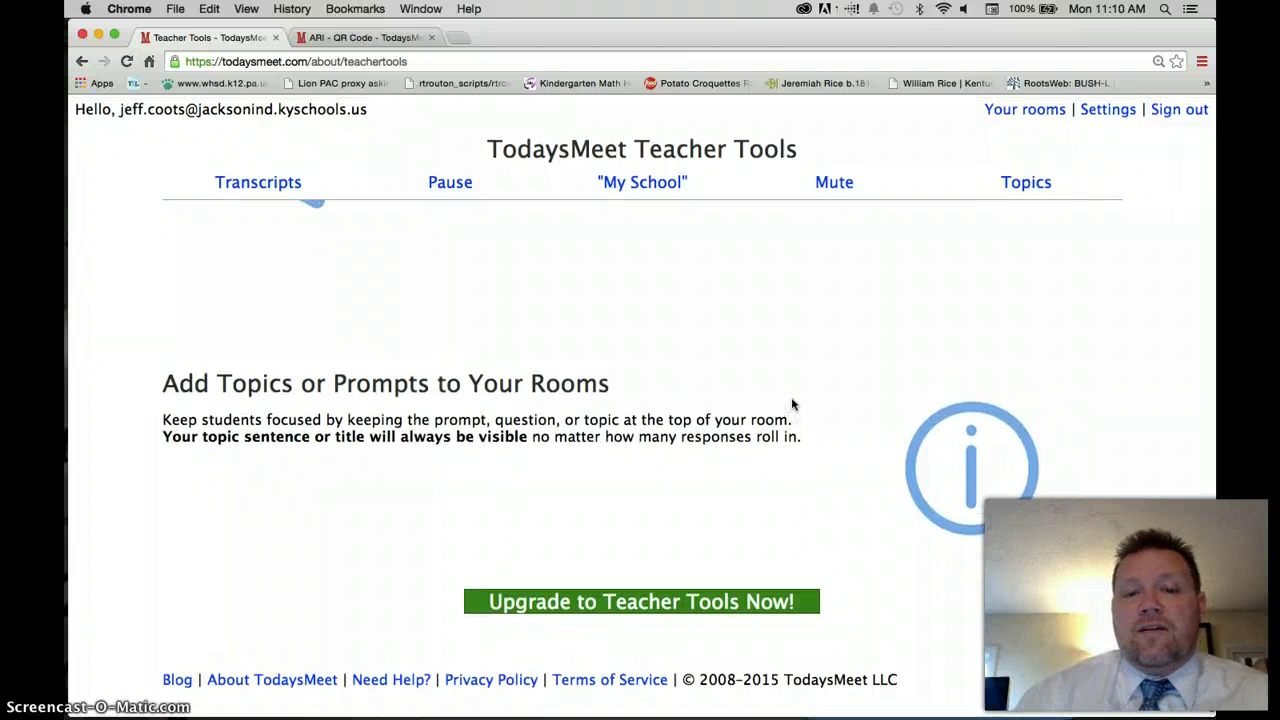
Step: Open the Teacher Tools upgrade page, review its pricing and subscription details, and head back to your rooms
{"action": "left_click", "coordinate": [737, 603]}
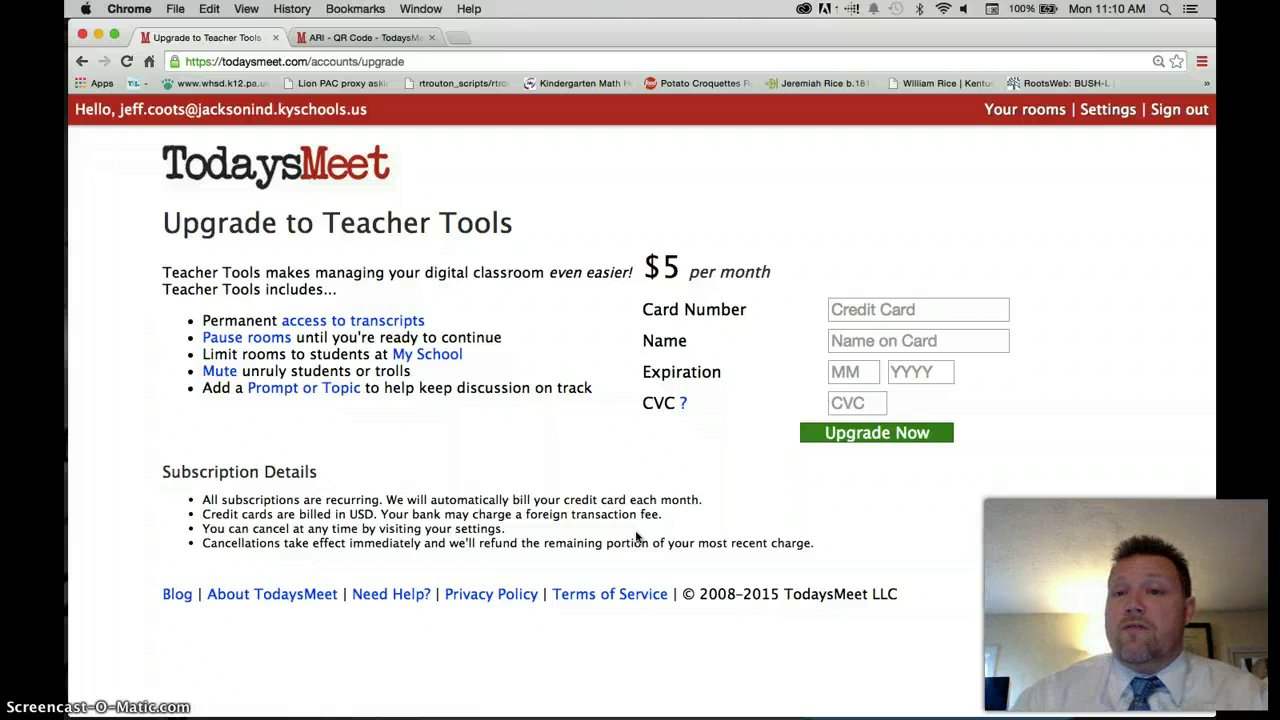
{"action": "left_click", "coordinate": [1027, 112]}
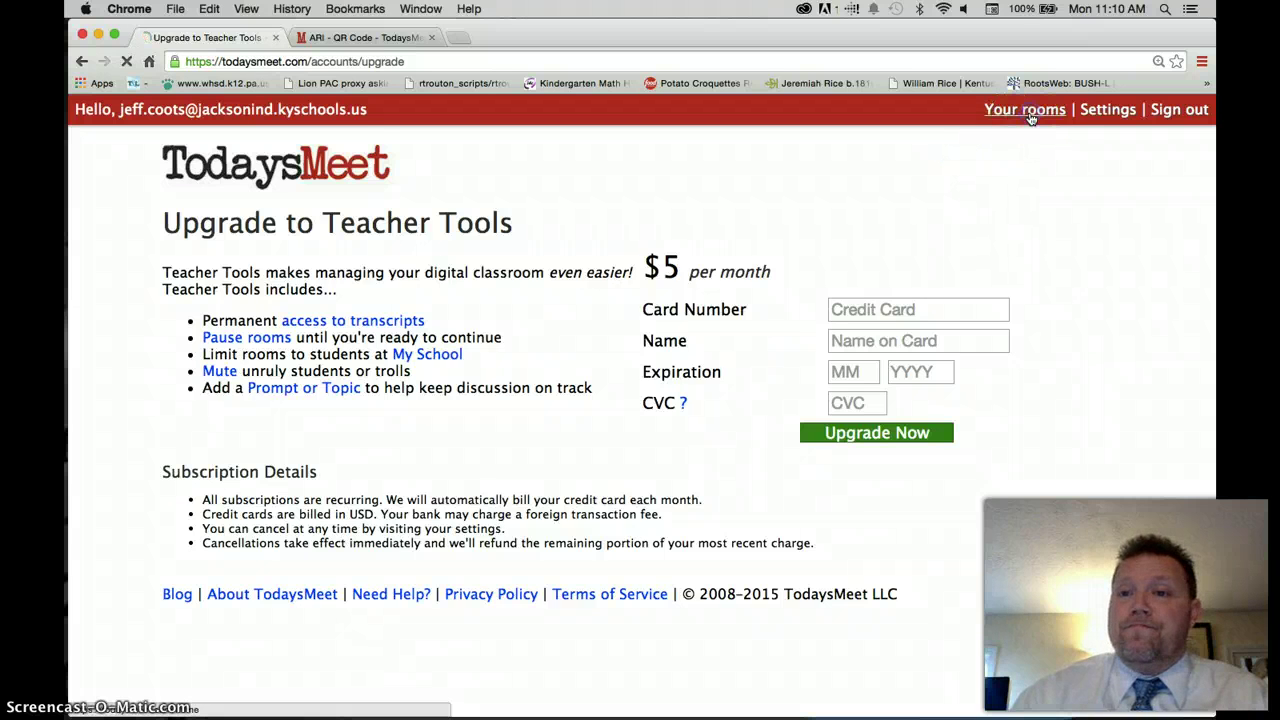
Step: Open the account settings and review the update, Google account, nickname, email address and password options
{"action": "left_click", "coordinate": [1108, 112]}
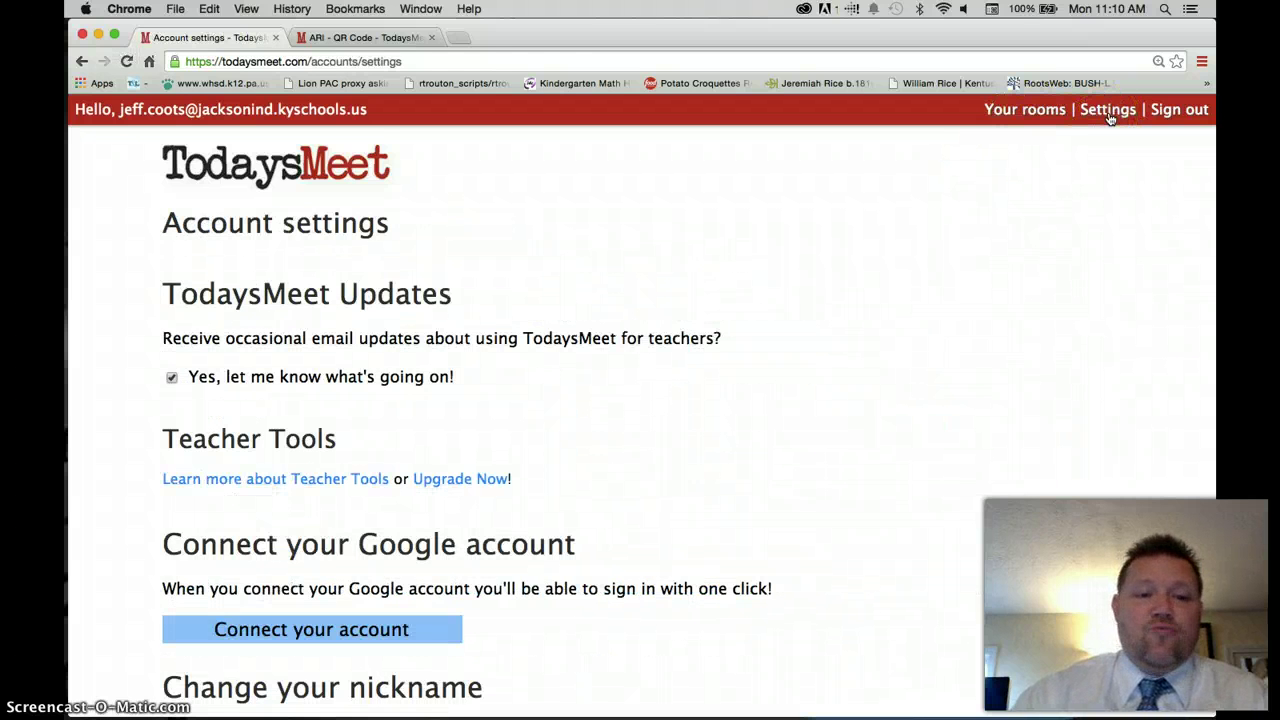
{"action": "scroll", "coordinate": [943, 480], "scroll_direction": "down", "scroll_amount": 5}
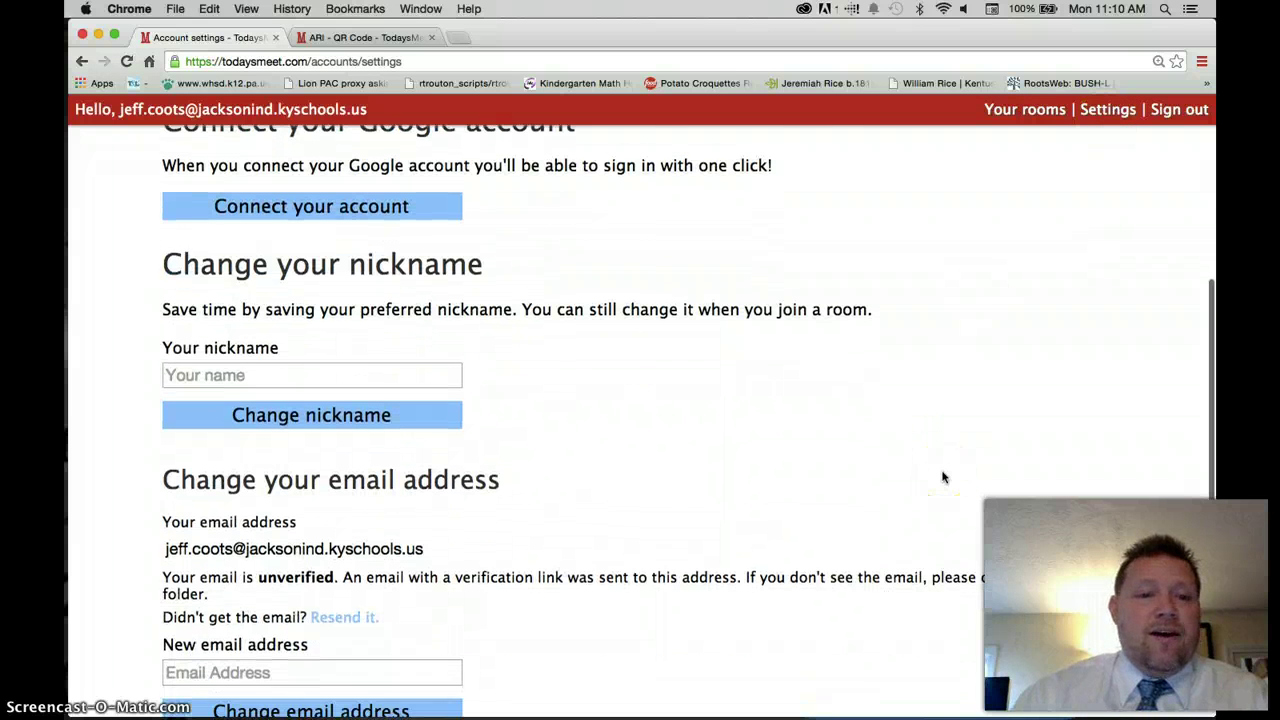
{"action": "scroll", "coordinate": [943, 477], "scroll_direction": "down", "scroll_amount": 3}
{"action": "scroll", "coordinate": [943, 476], "scroll_direction": "down", "scroll_amount": 1}
{"action": "scroll", "coordinate": [943, 476], "scroll_direction": "up", "scroll_amount": 10}
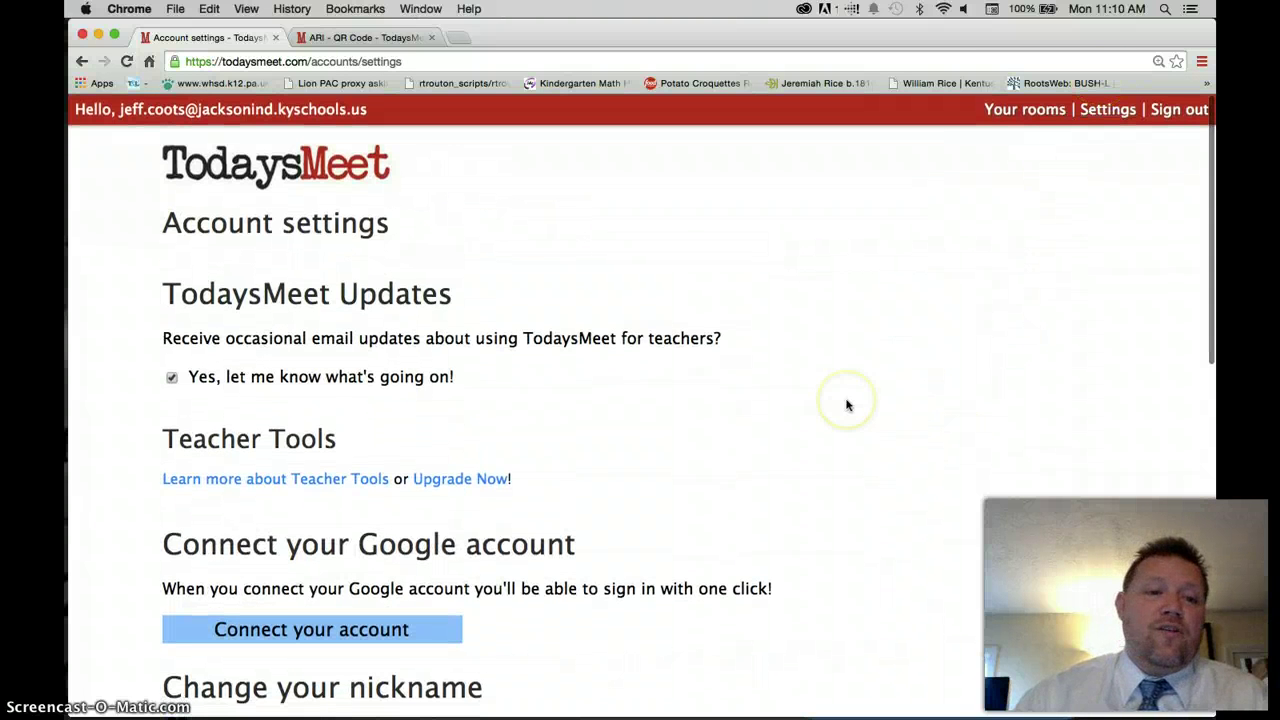
{"action": "scroll", "coordinate": [846, 405], "scroll_direction": "down", "scroll_amount": 4}
{"action": "scroll", "coordinate": [846, 402], "scroll_direction": "down", "scroll_amount": 6}
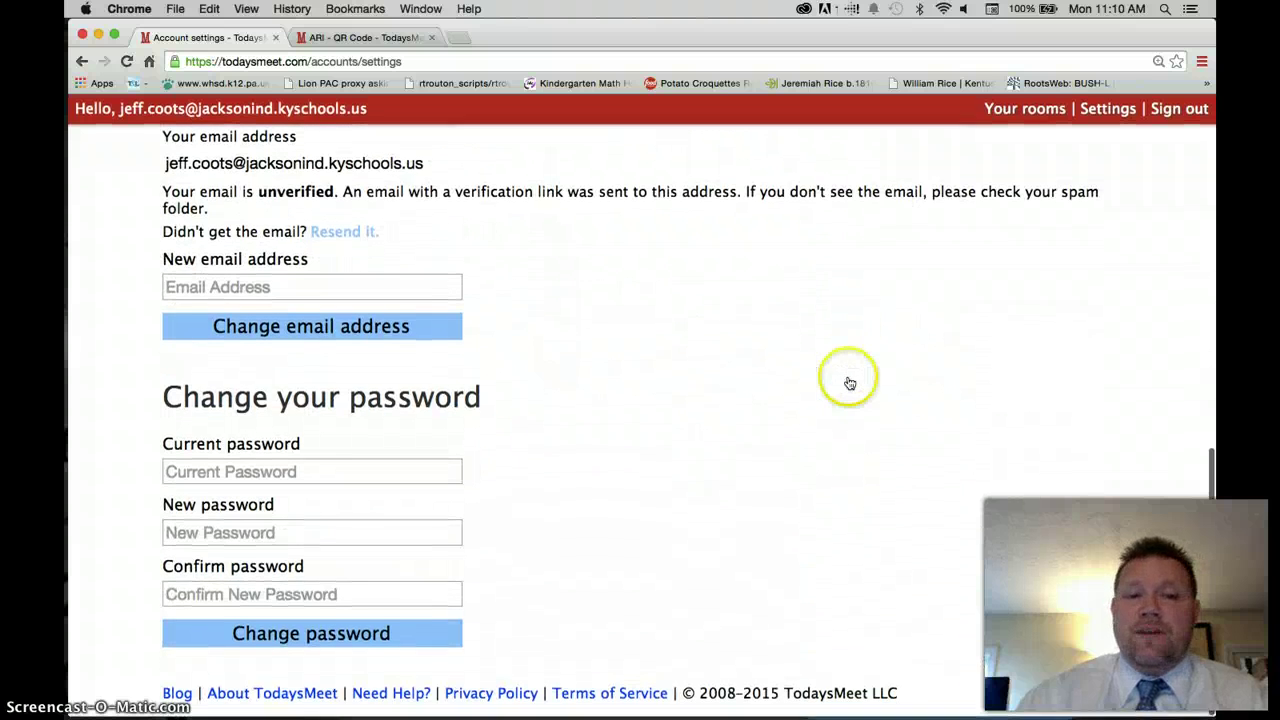
{"action": "scroll", "coordinate": [850, 362], "scroll_direction": "up", "scroll_amount": 2}
{"action": "scroll", "coordinate": [850, 362], "scroll_direction": "up", "scroll_amount": 5}
{"action": "scroll", "coordinate": [1046, 240], "scroll_direction": "up", "scroll_amount": 3}
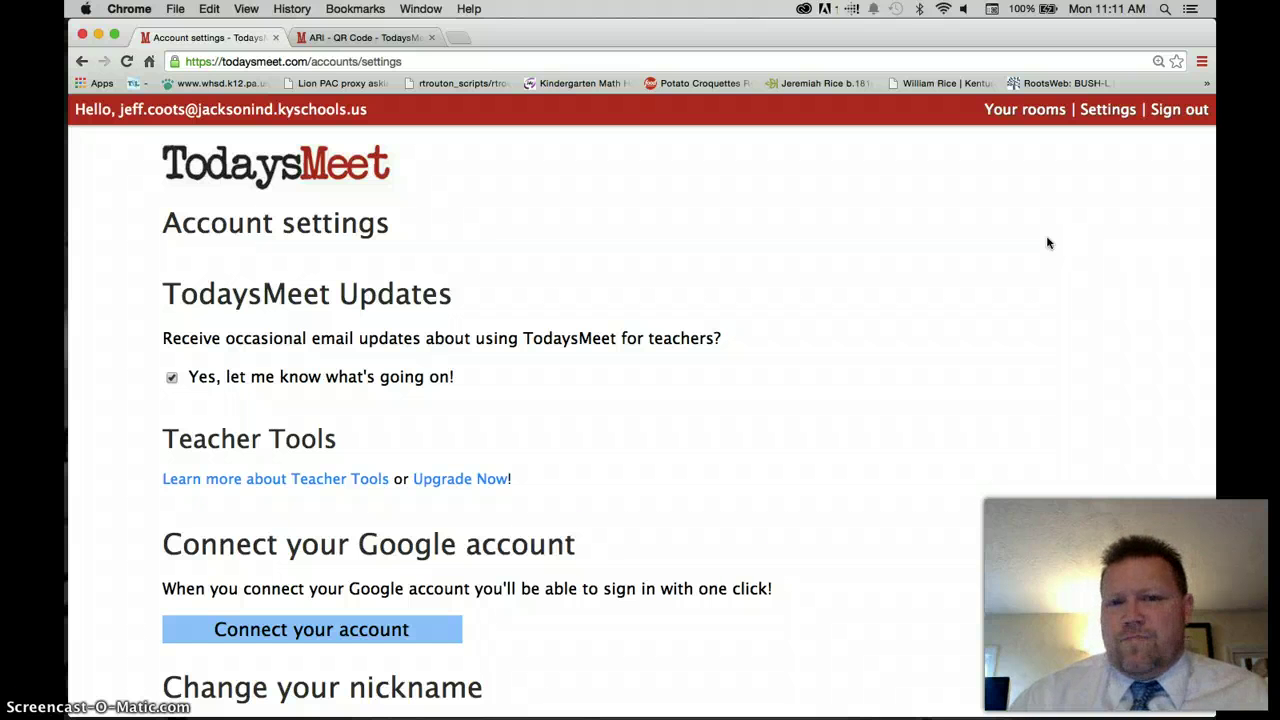
Step: Sign out of the TodaysMeet account
{"action": "left_click", "coordinate": [1180, 110]}
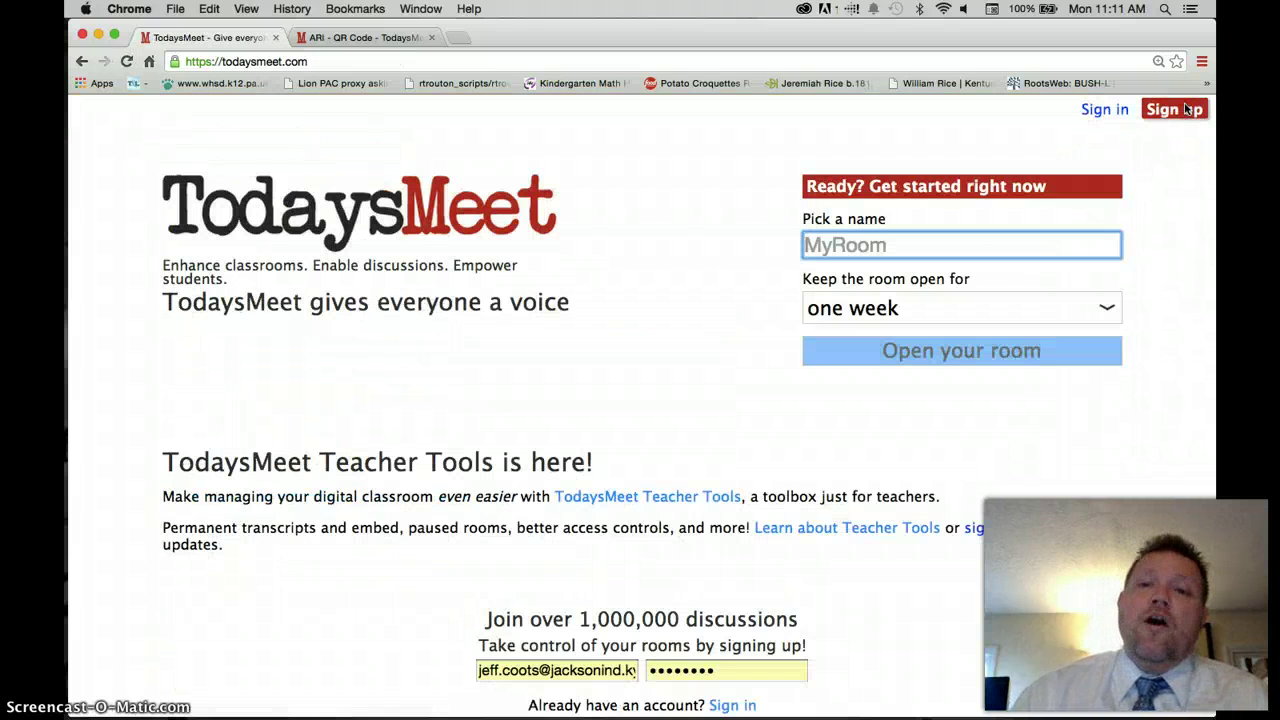